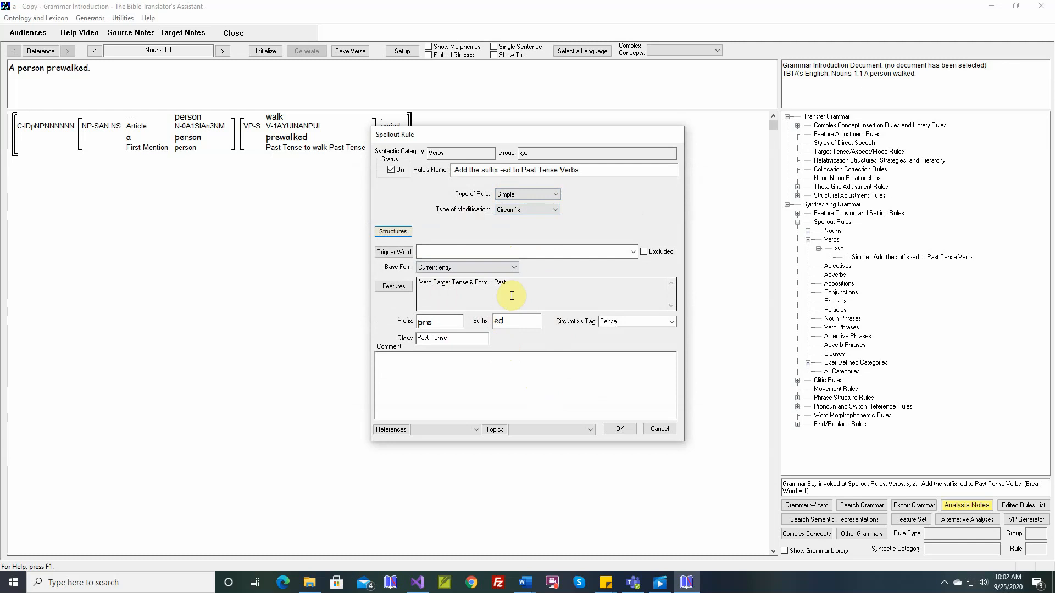
Examine the word, phrase and clause features available to the past-tense verb spellout rule
drag(504, 285, 418, 285)
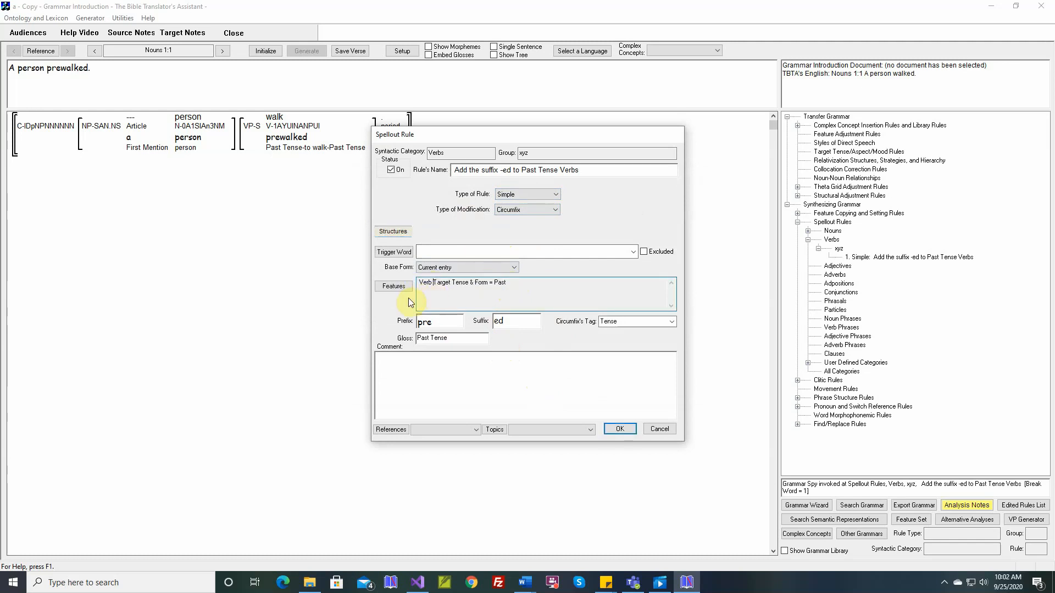
click(400, 288)
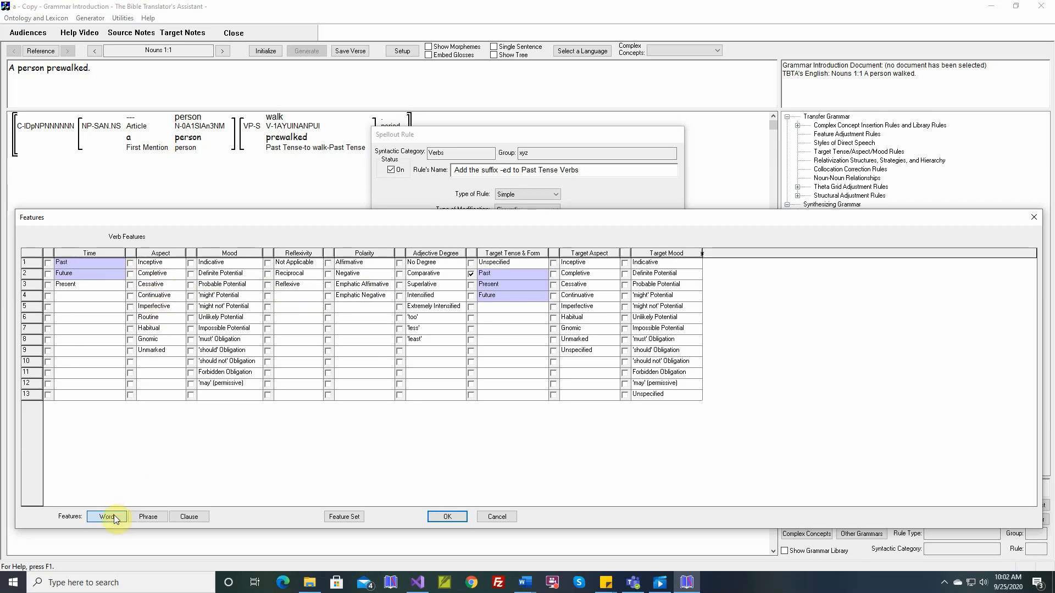
click(149, 517)
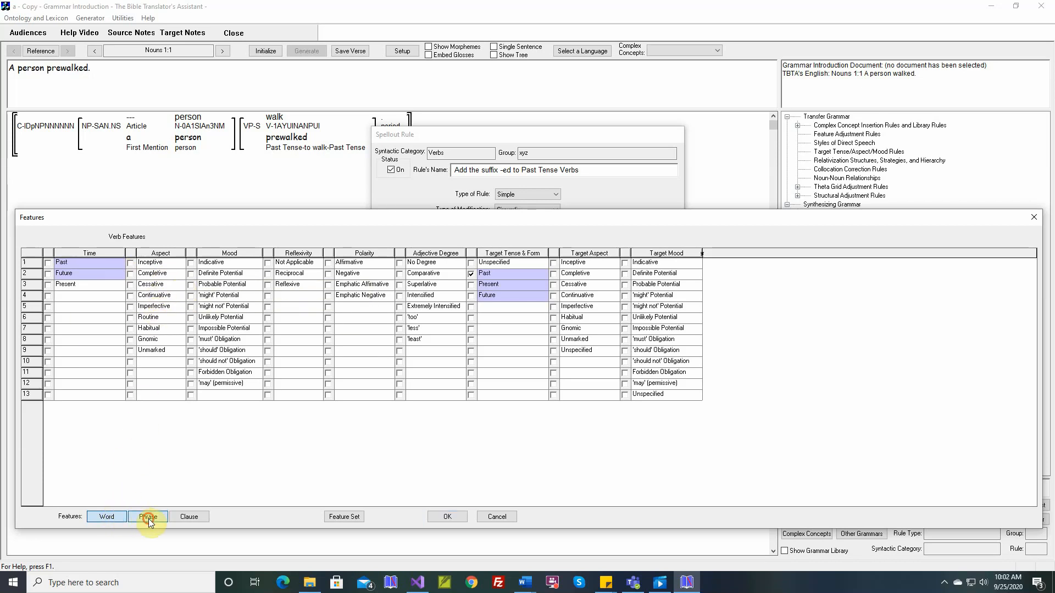
click(182, 517)
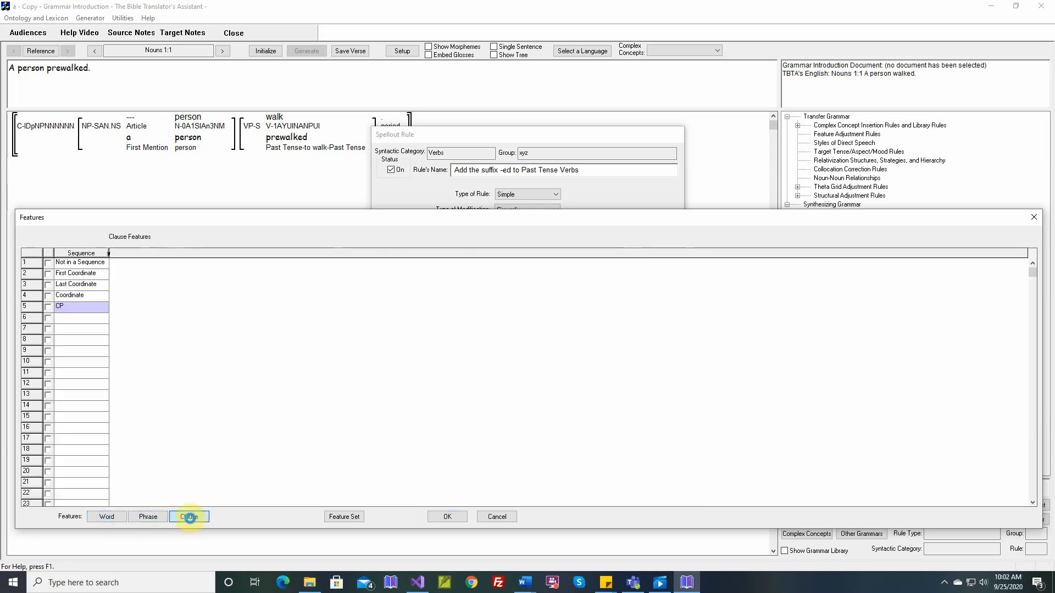
click(486, 516)
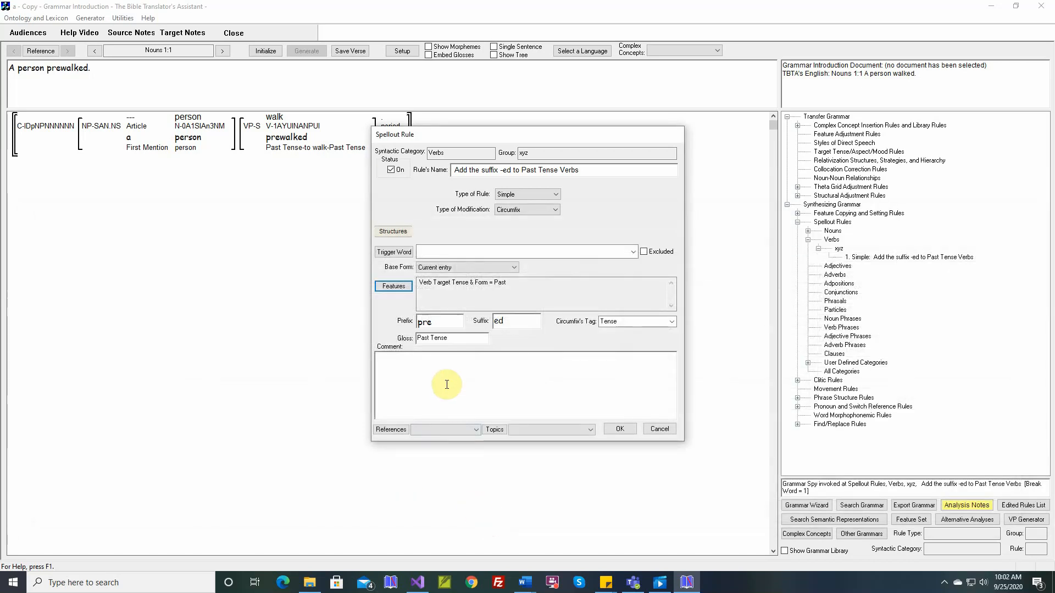
Open the rule's structure and add a noun phrase before the verb phrase
click(400, 232)
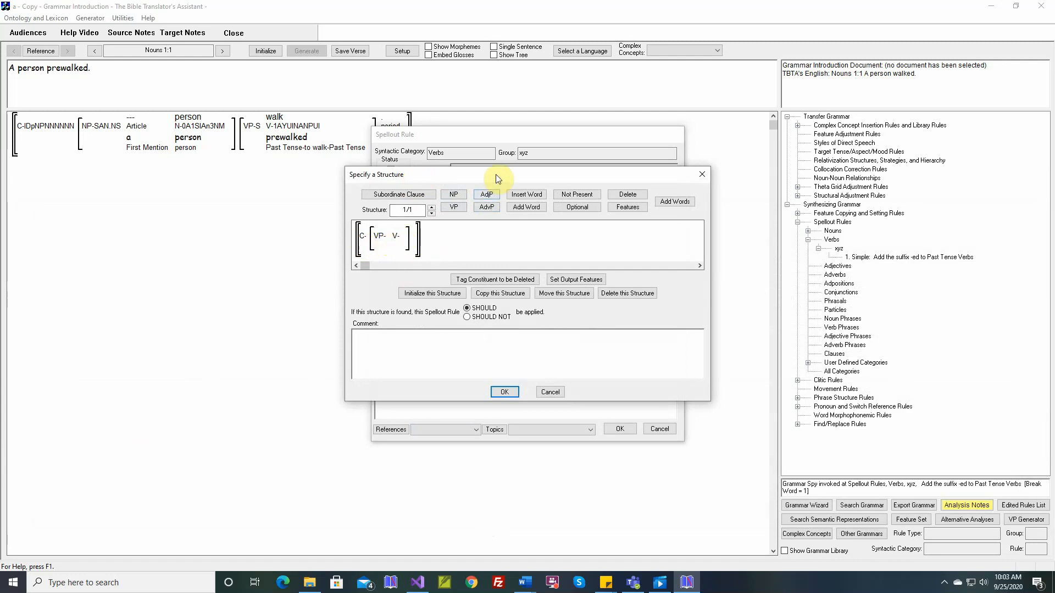
drag(496, 174, 544, 336)
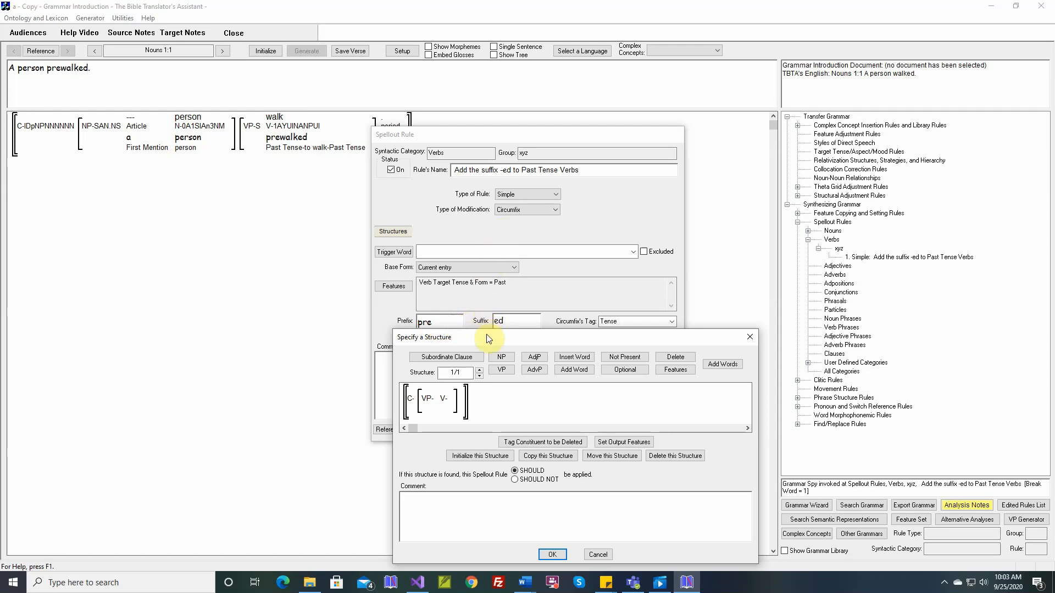
drag(488, 338, 488, 140)
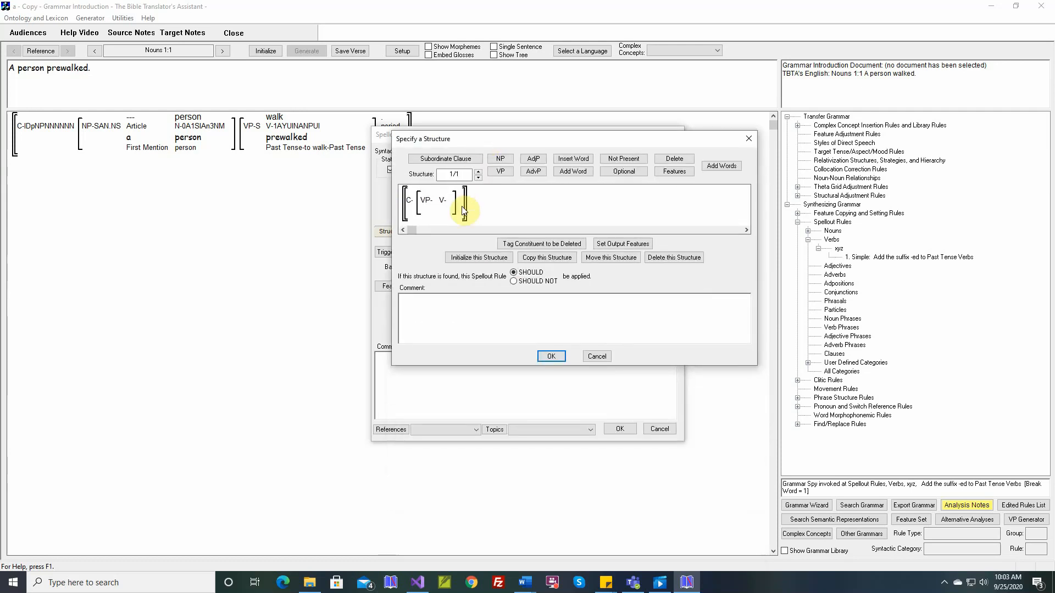
click(500, 159)
click(421, 211)
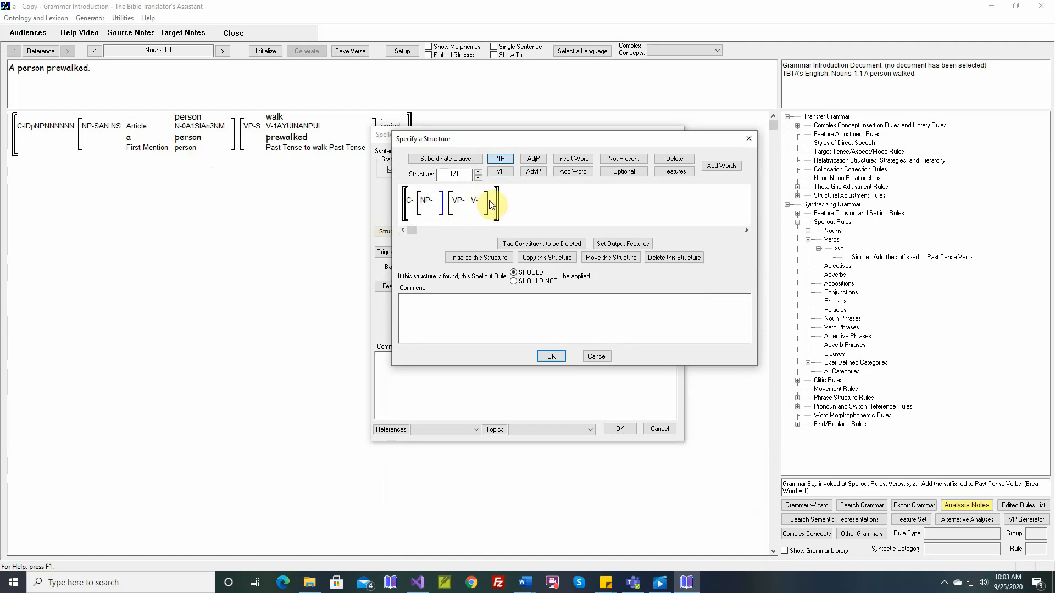
Insert a word of the Nouns category into the new noun phrase, with no specific target word
click(573, 158)
click(437, 206)
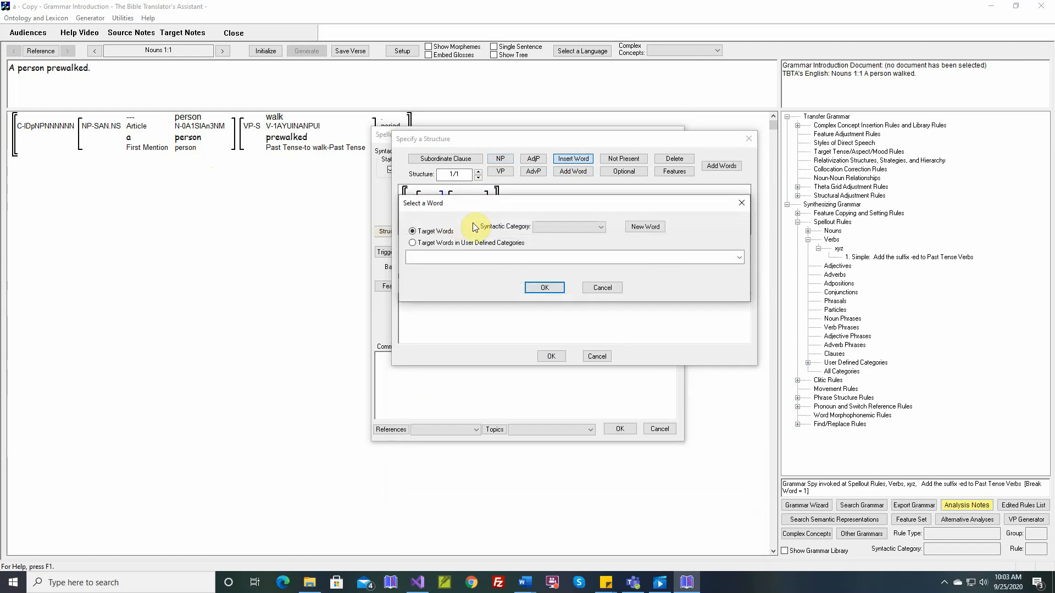
click(544, 229)
click(547, 237)
click(542, 291)
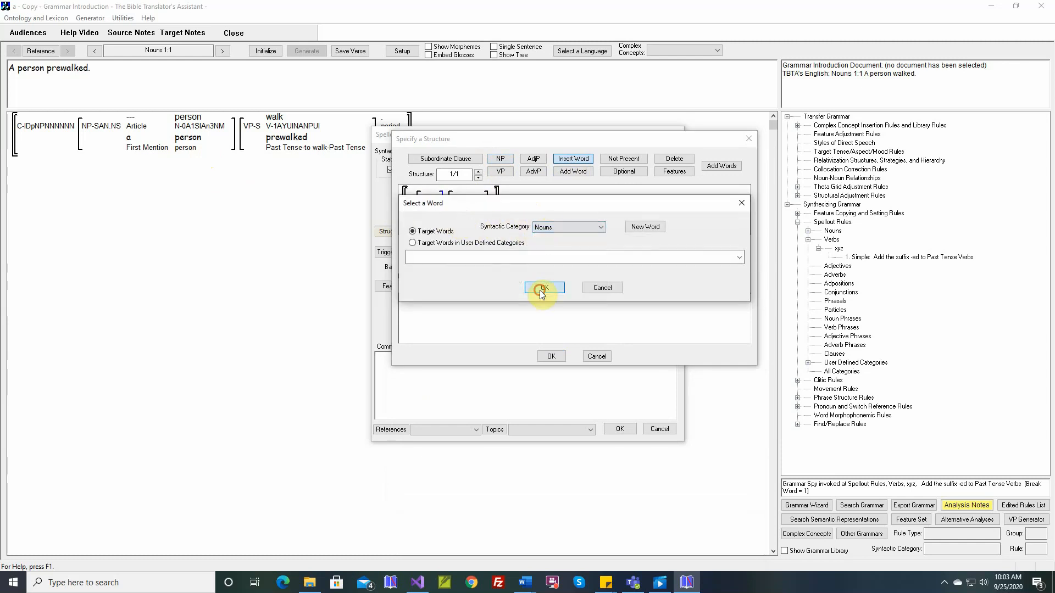
Set the noun phrase's Grammatical Relation feature to Subject
click(663, 172)
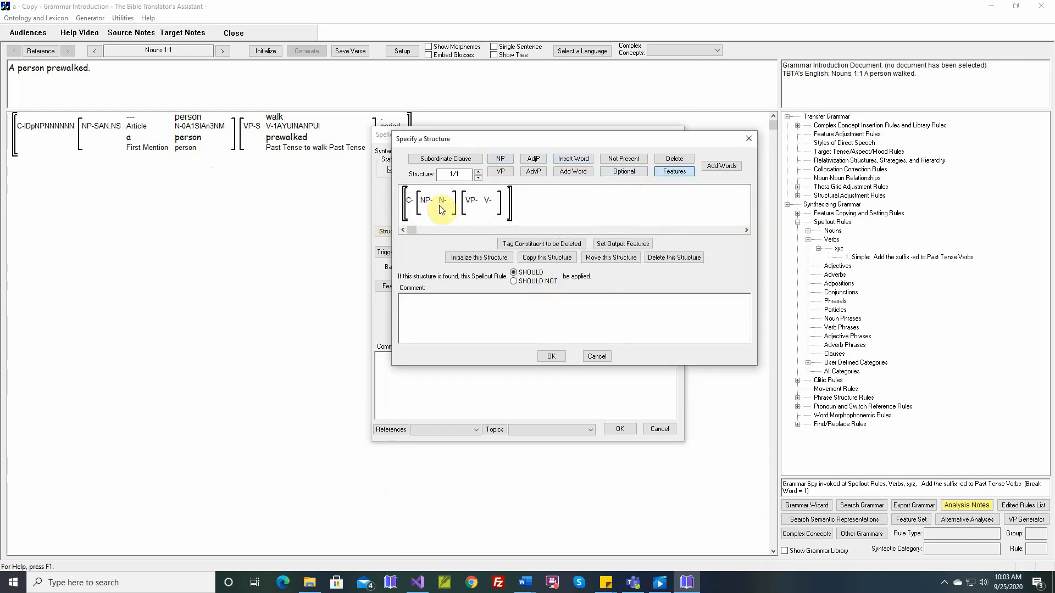
click(426, 201)
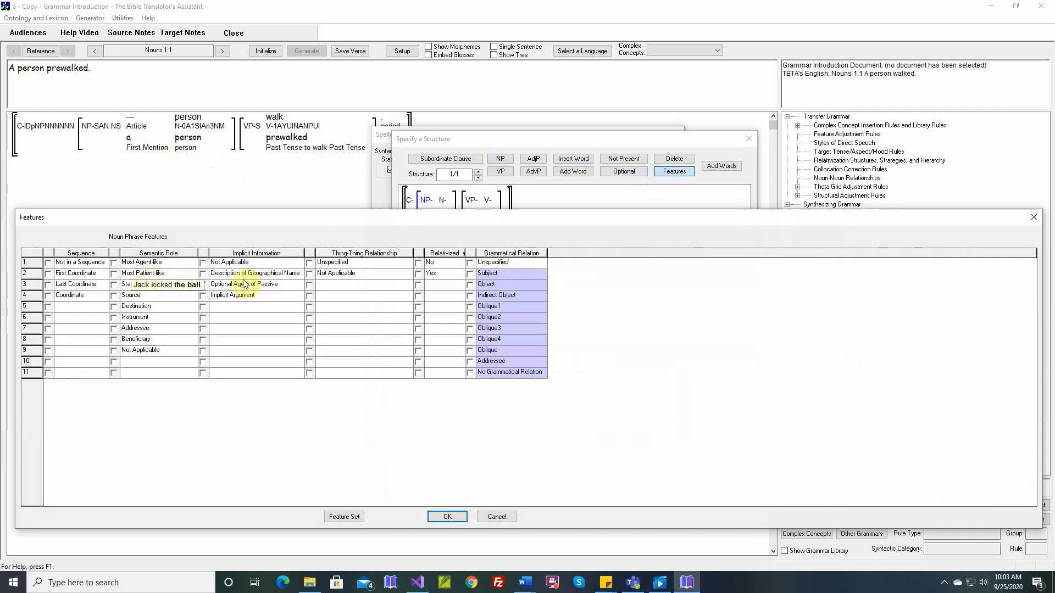
click(470, 274)
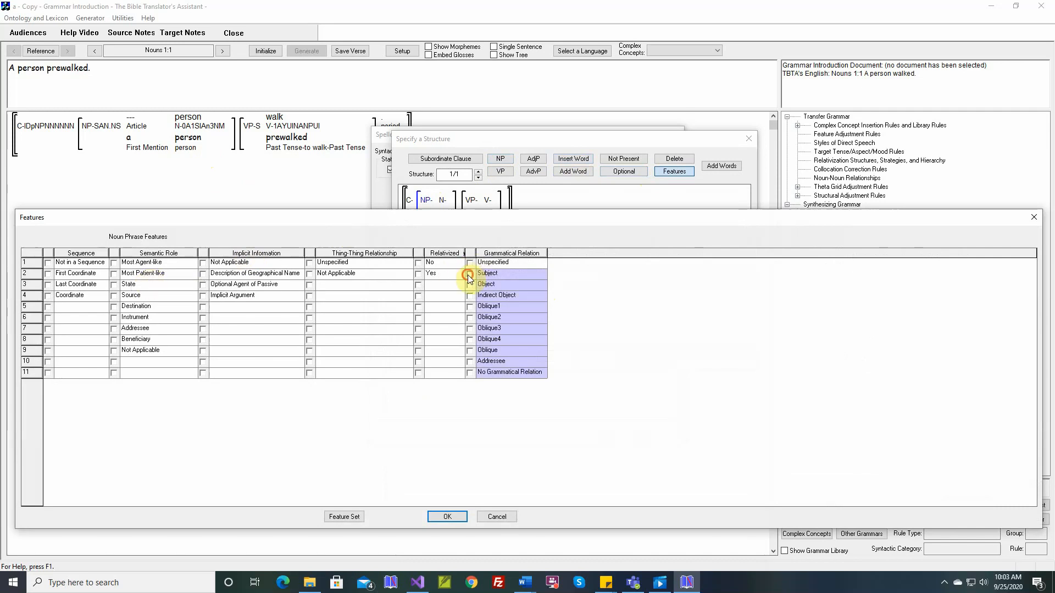
click(454, 517)
Set the noun's Participant Tracking feature to First Mention
click(446, 201)
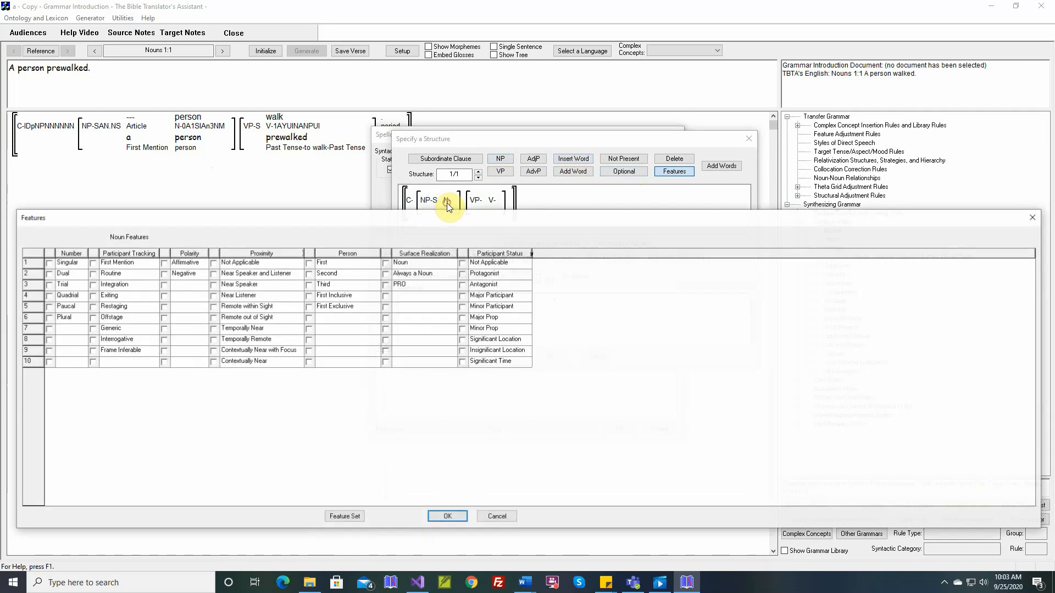
click(93, 263)
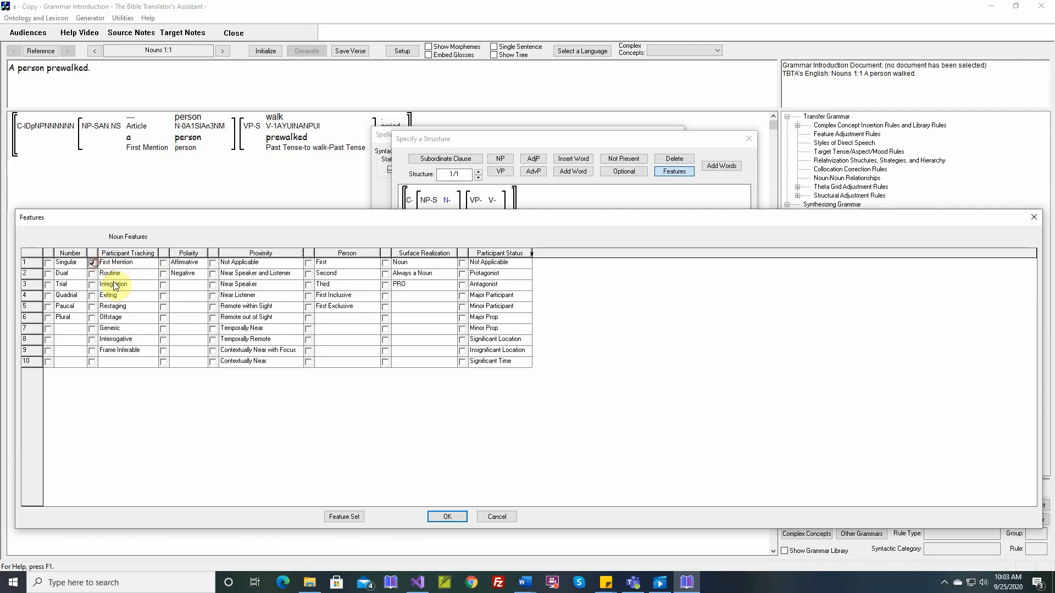
click(447, 517)
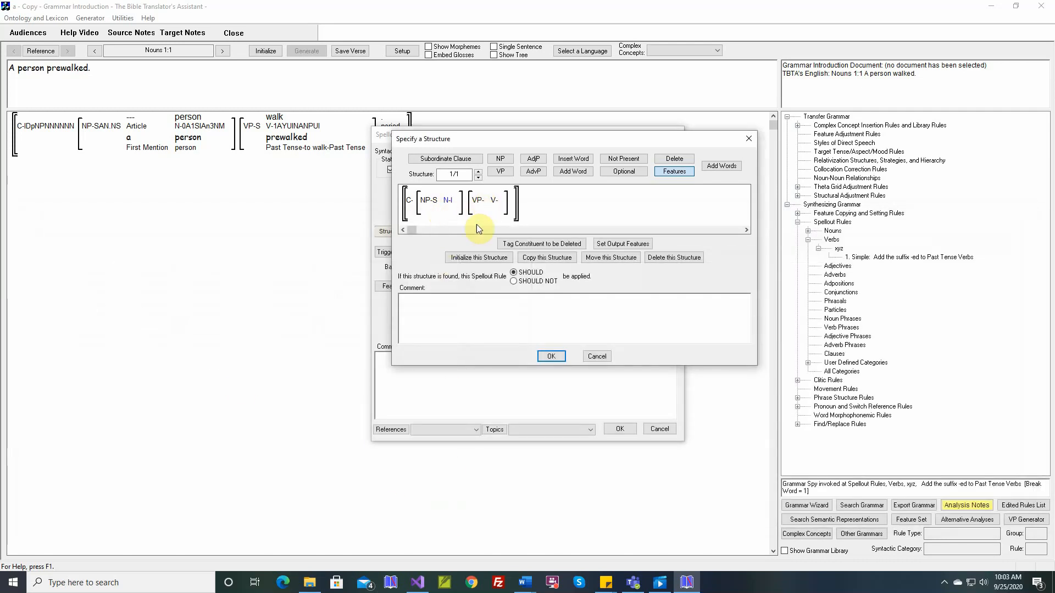
Save the structure and the spellout rule, and regenerate the text of Nouns 1:1
click(548, 357)
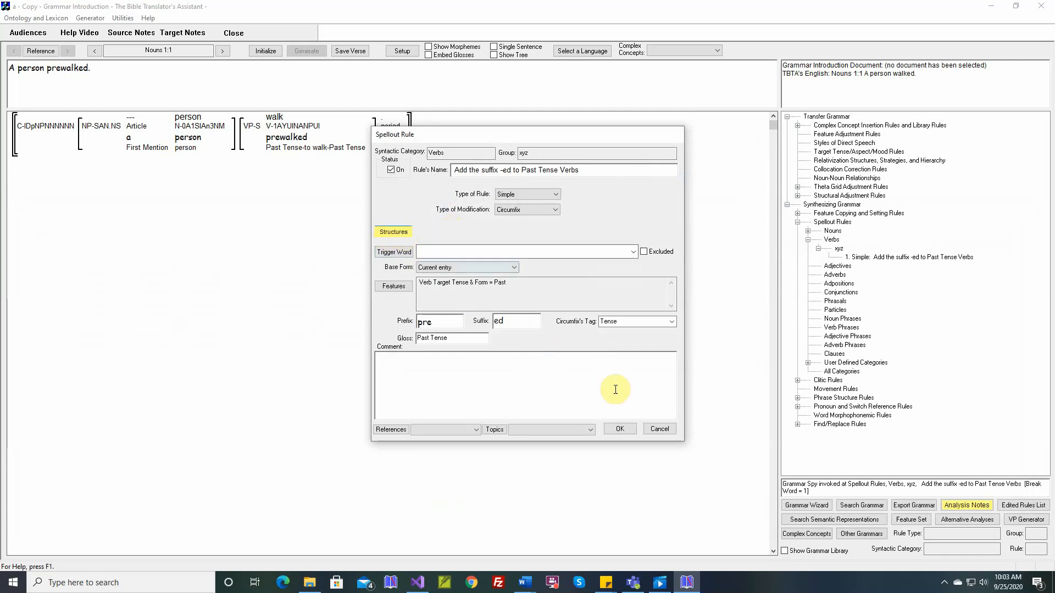
click(617, 430)
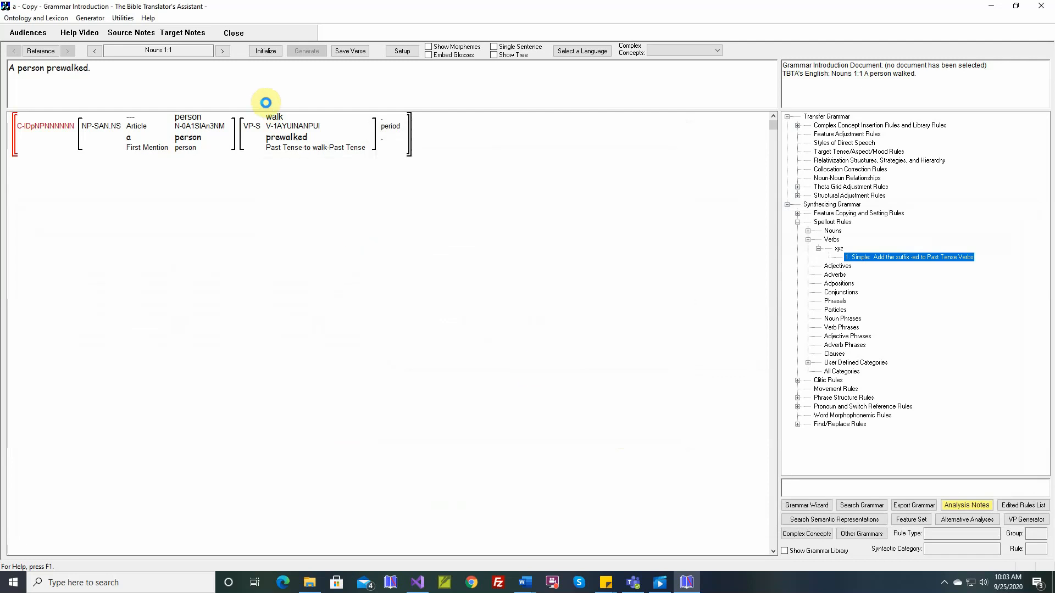
click(271, 54)
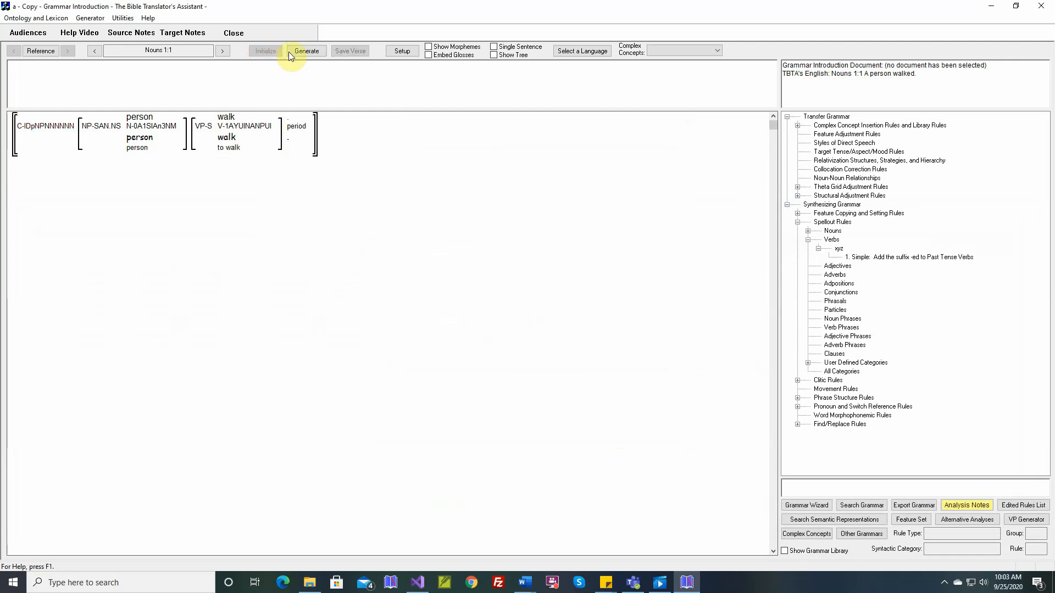
click(296, 51)
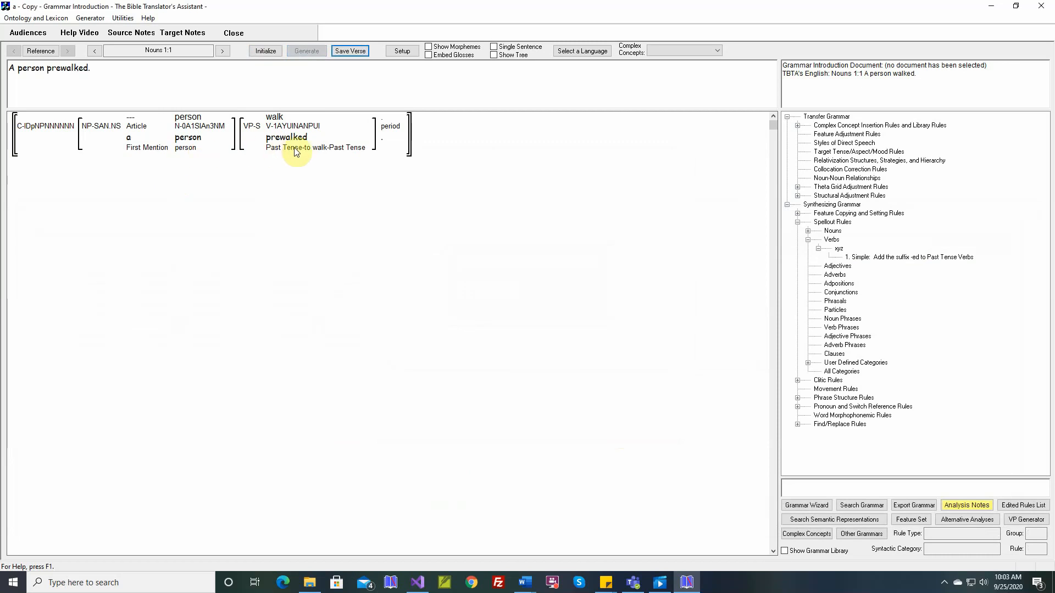
Reopen the past-tense verb rule and specify that it SHOULD NOT be applied when its structure is found
double_click(852, 258)
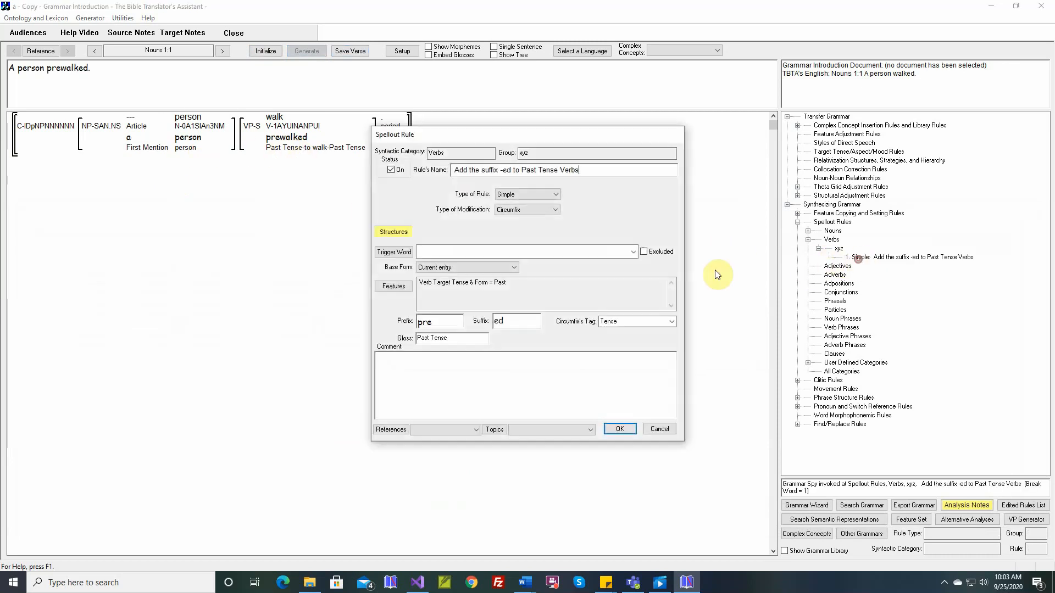
click(399, 234)
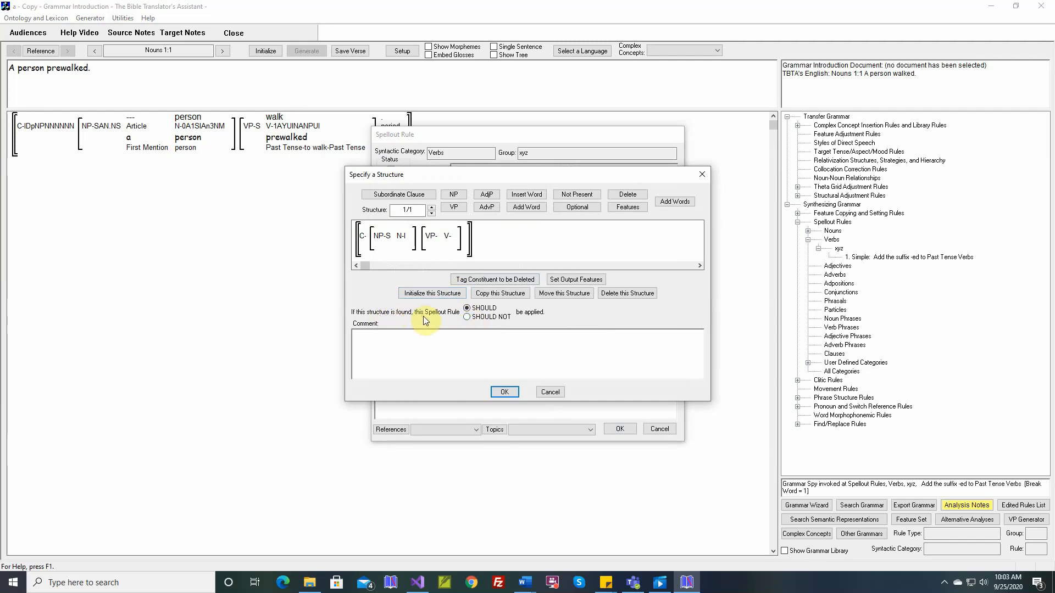
click(466, 317)
click(504, 392)
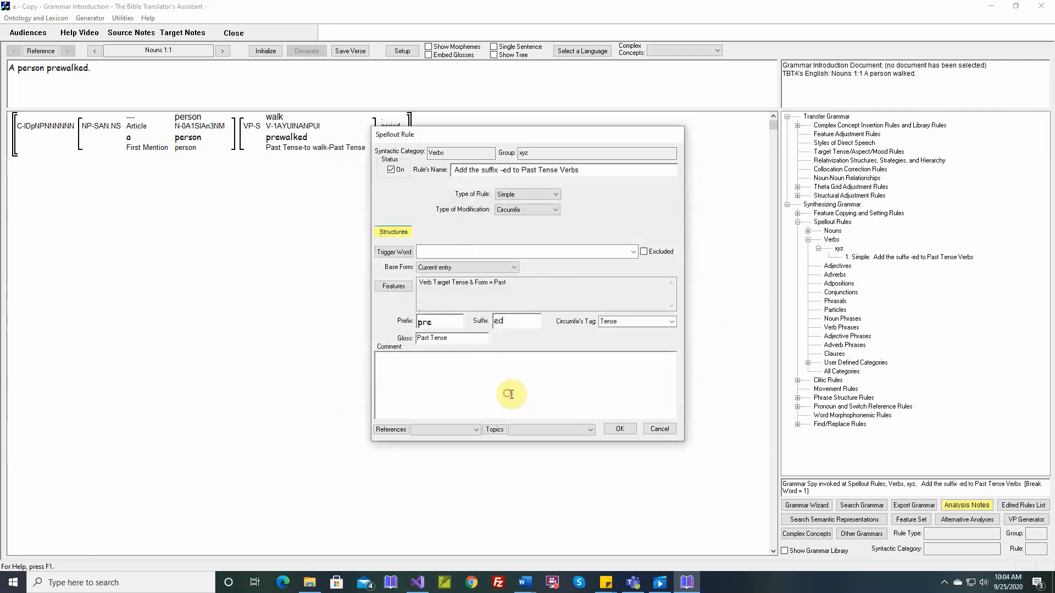
click(614, 429)
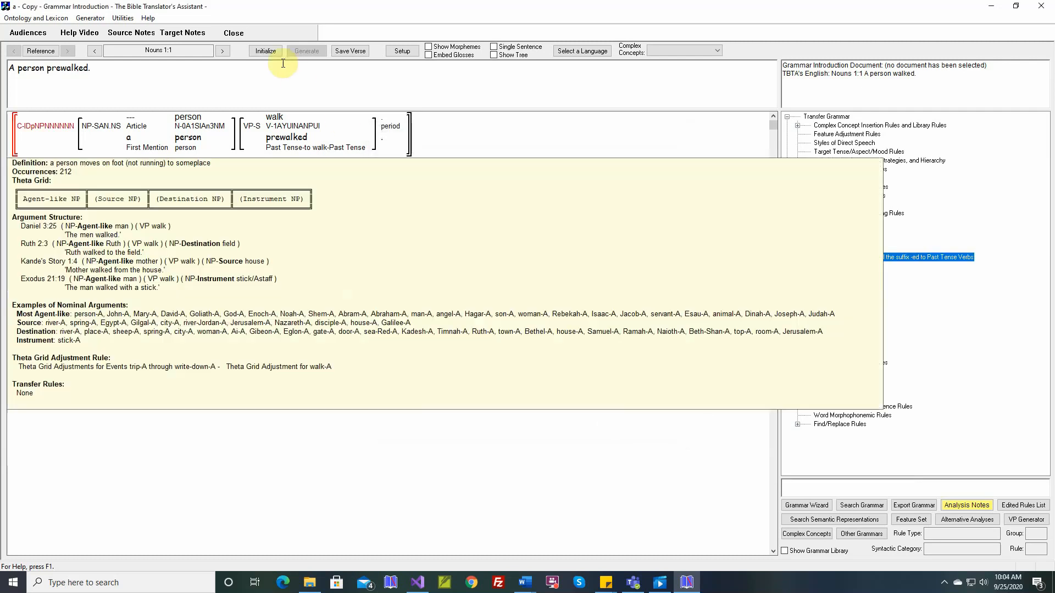
Initialize Nouns 1:1 and generate its text again to test the SHOULD NOT condition
click(278, 53)
click(310, 53)
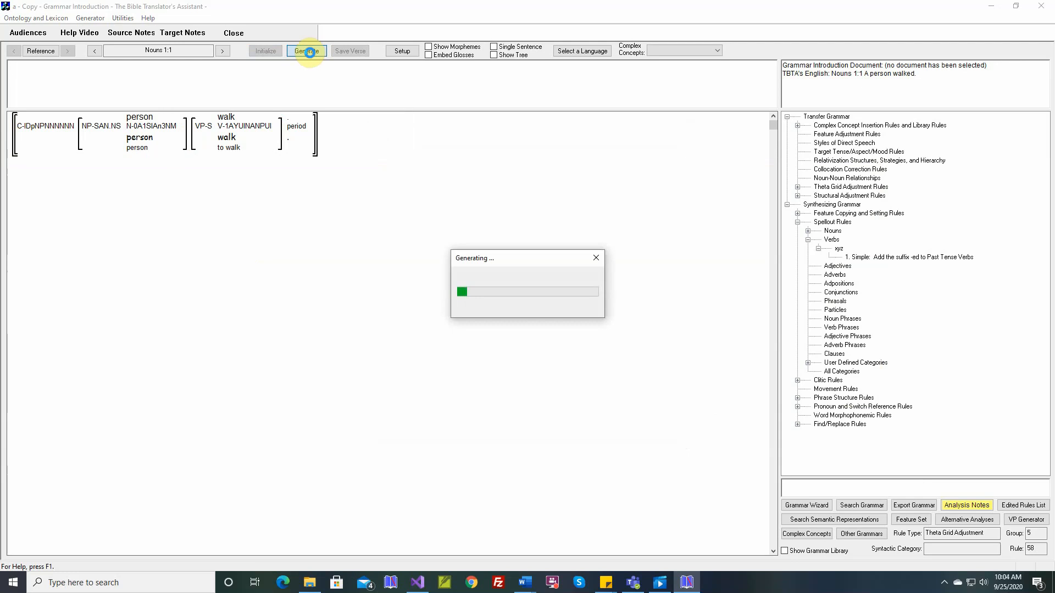
mouse_move(280, 137)
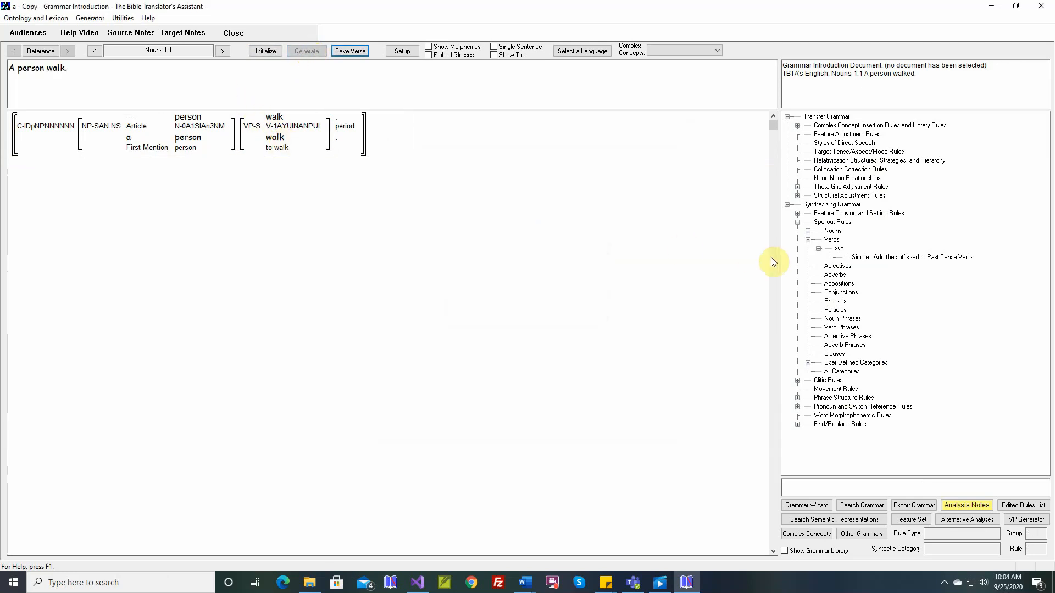
Reopen the rule's structure, switch its condition back to SHOULD, and insert an Article before the noun in the subject noun phrase
double_click(862, 257)
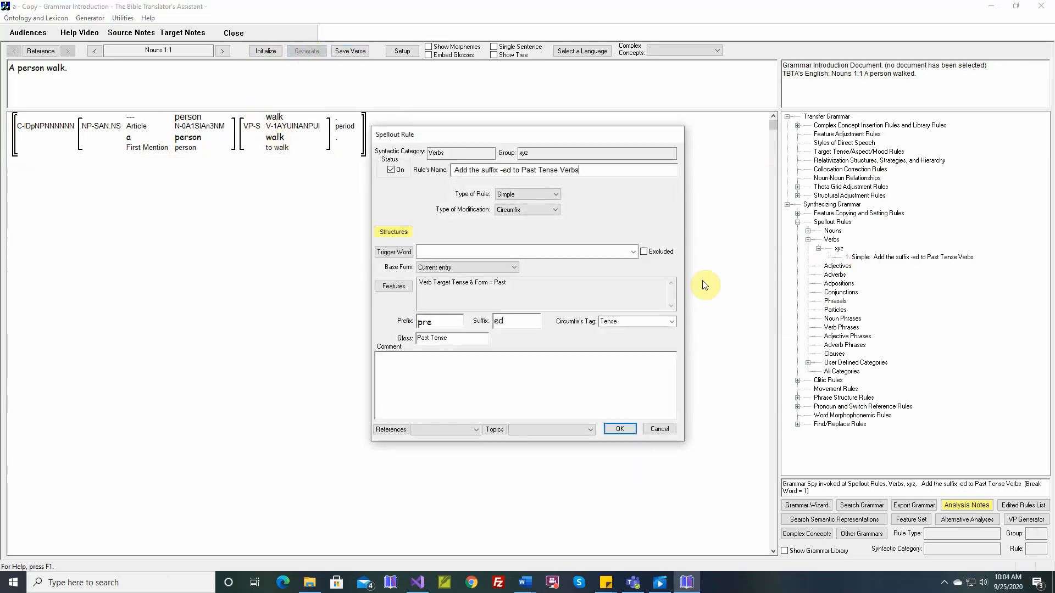
click(396, 234)
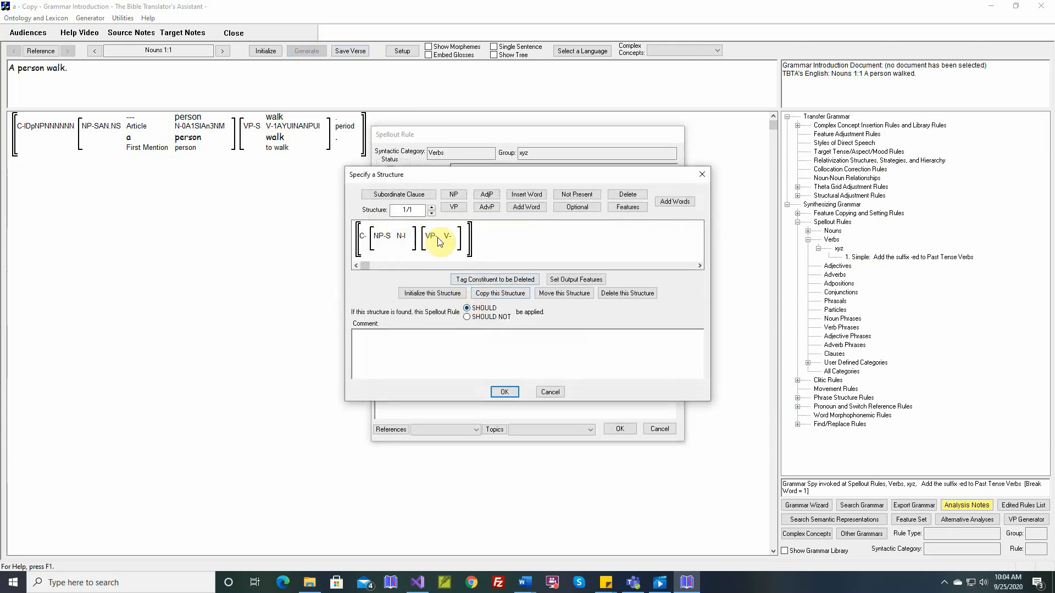
click(526, 195)
click(397, 236)
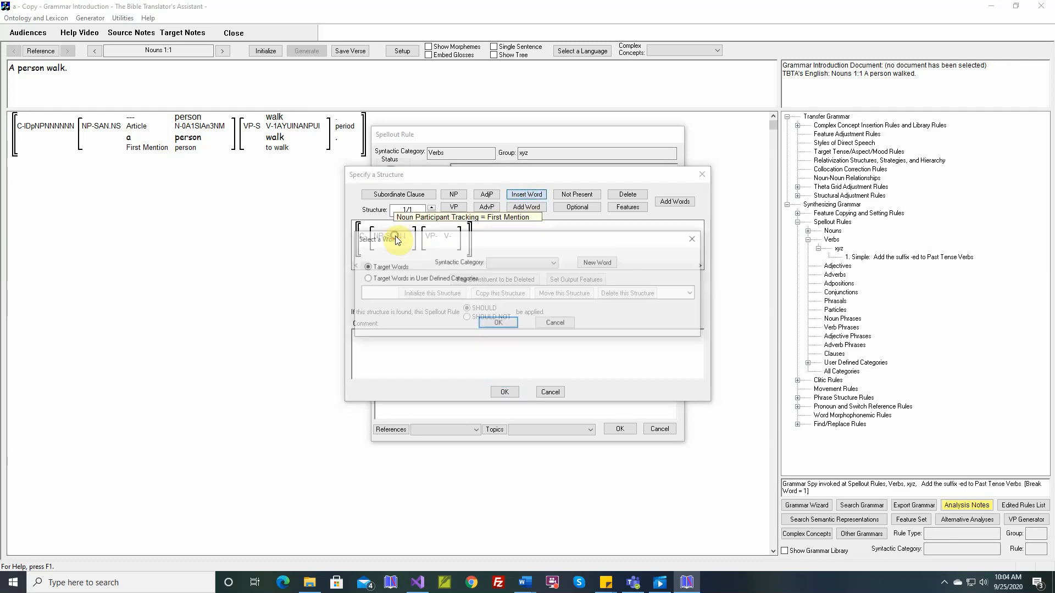
click(401, 278)
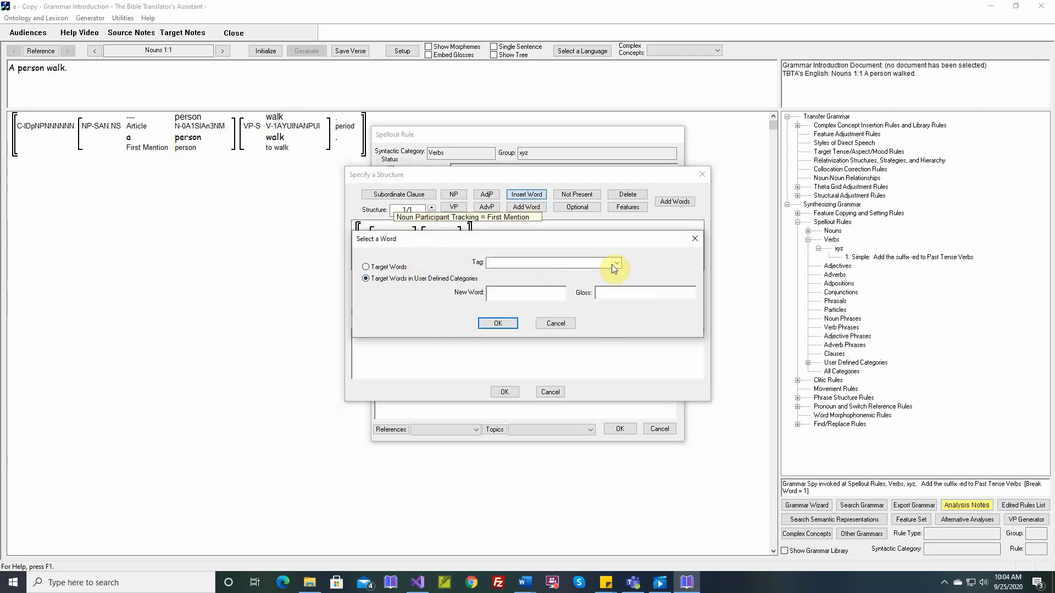
click(616, 264)
click(565, 279)
click(497, 322)
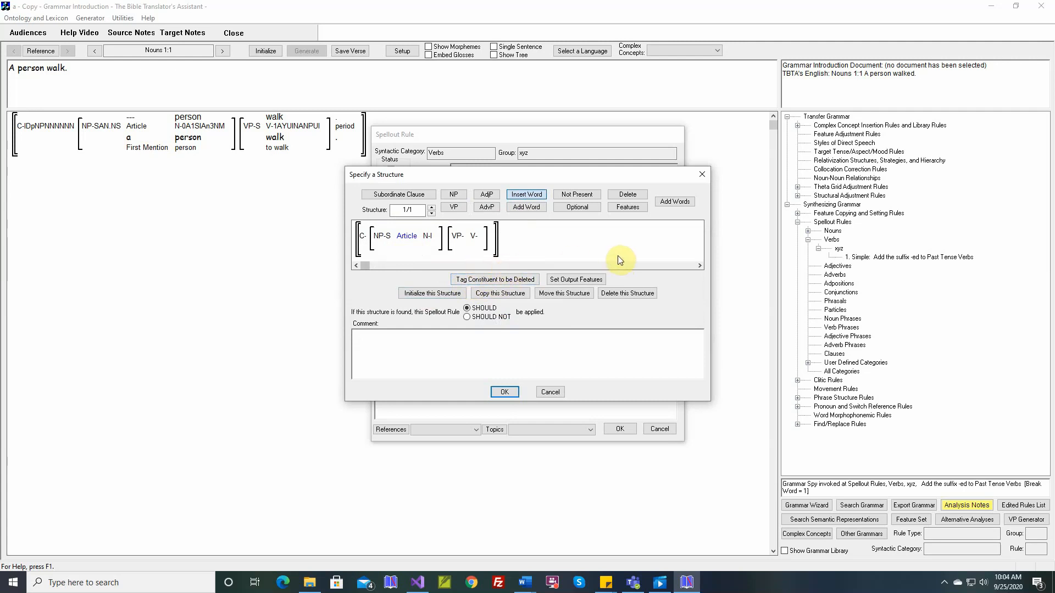
Tag the Article in the subject noun phrase for deletion and set the noun's output Participant Tracking feature to Generic
click(498, 281)
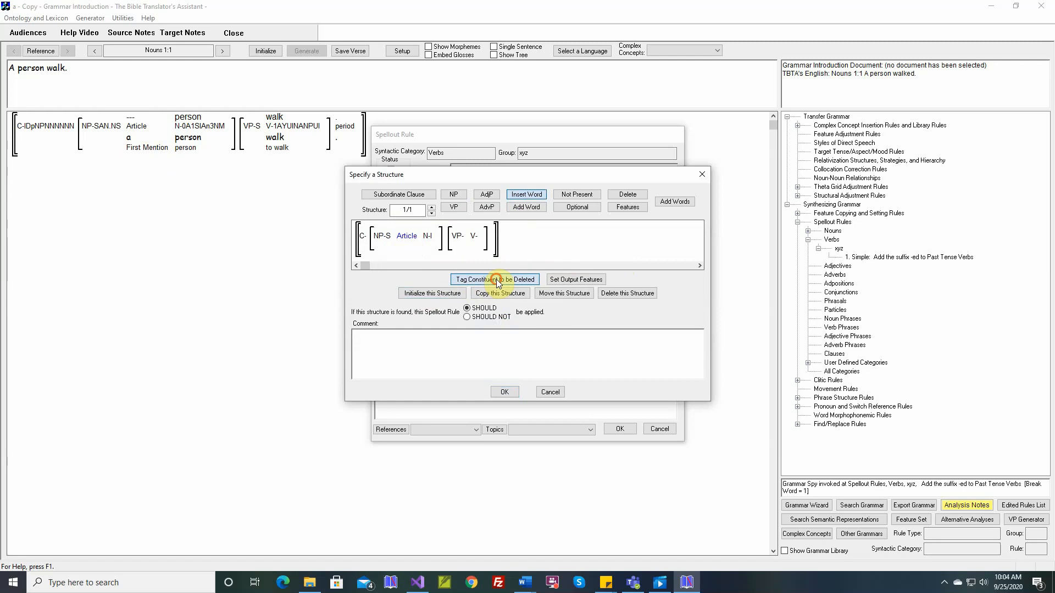
click(404, 252)
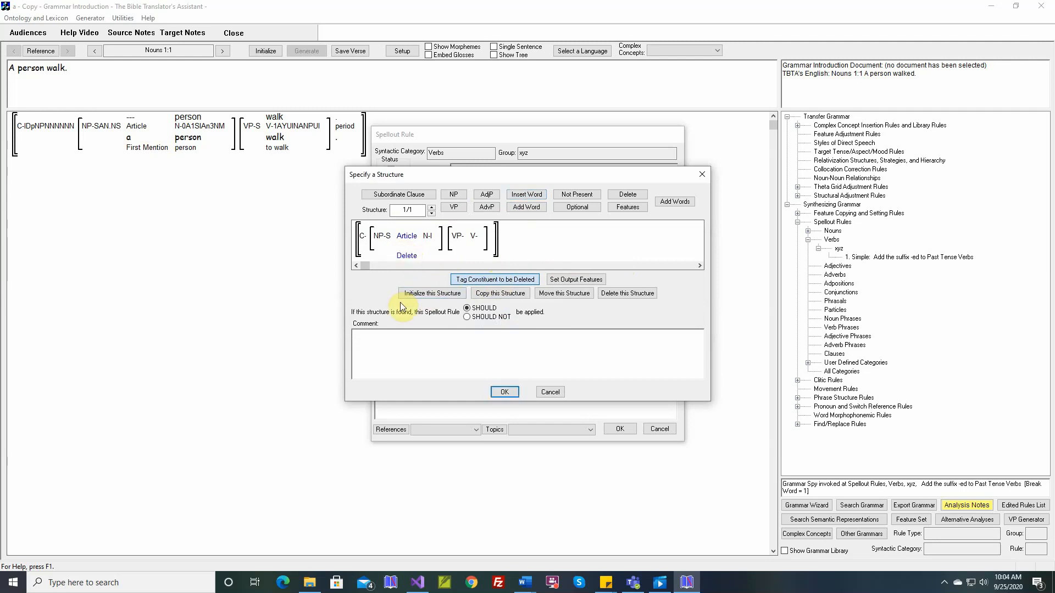
click(560, 283)
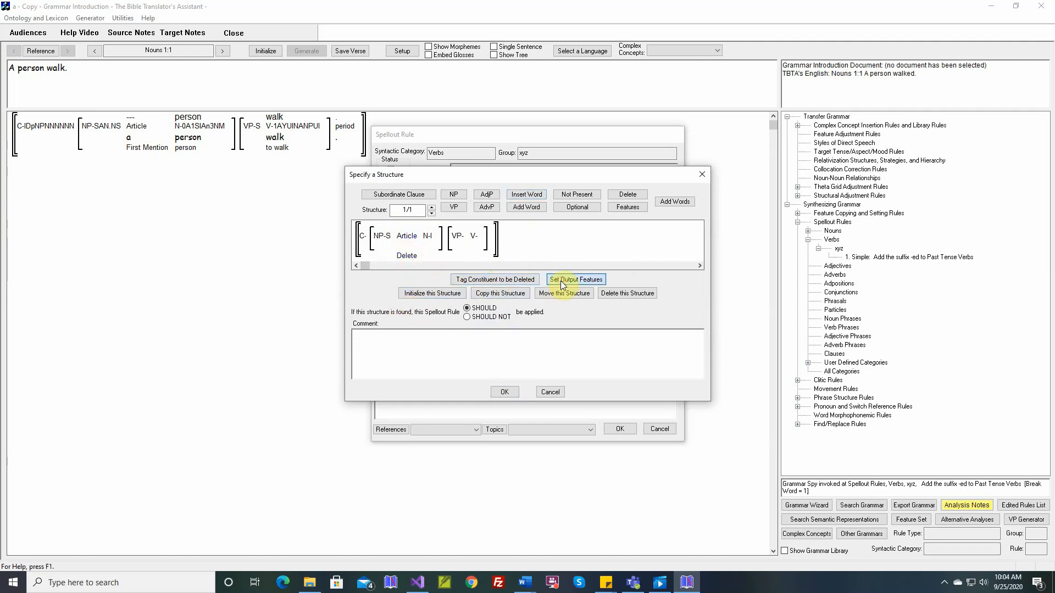
click(430, 238)
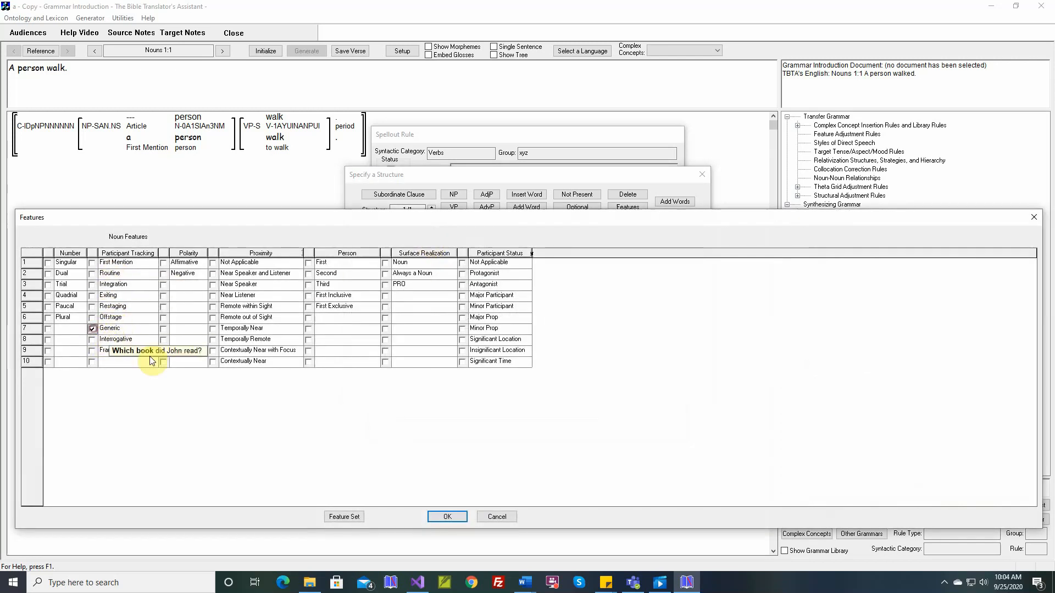
click(447, 517)
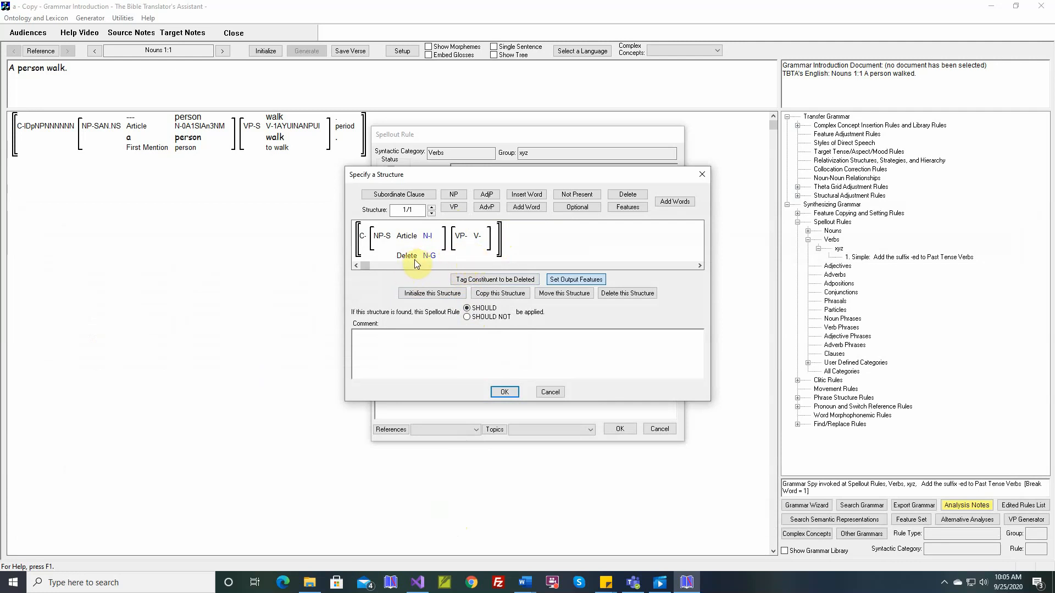
Save the structure and rule, regenerate the text of Nouns 1:1, and check the noun's features and the deleted article's history
click(505, 393)
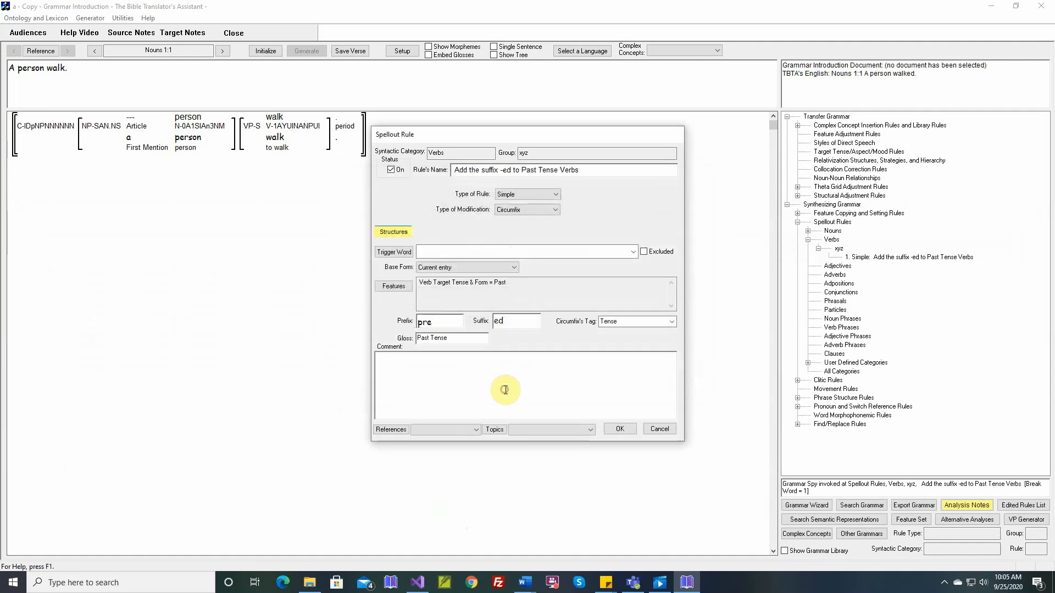
click(617, 428)
click(266, 51)
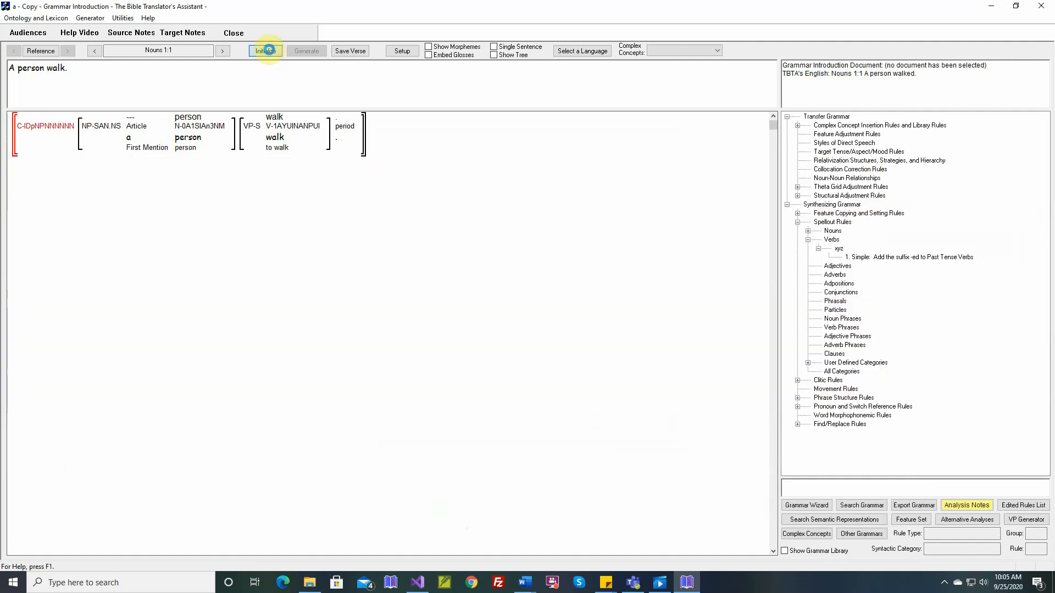
click(306, 51)
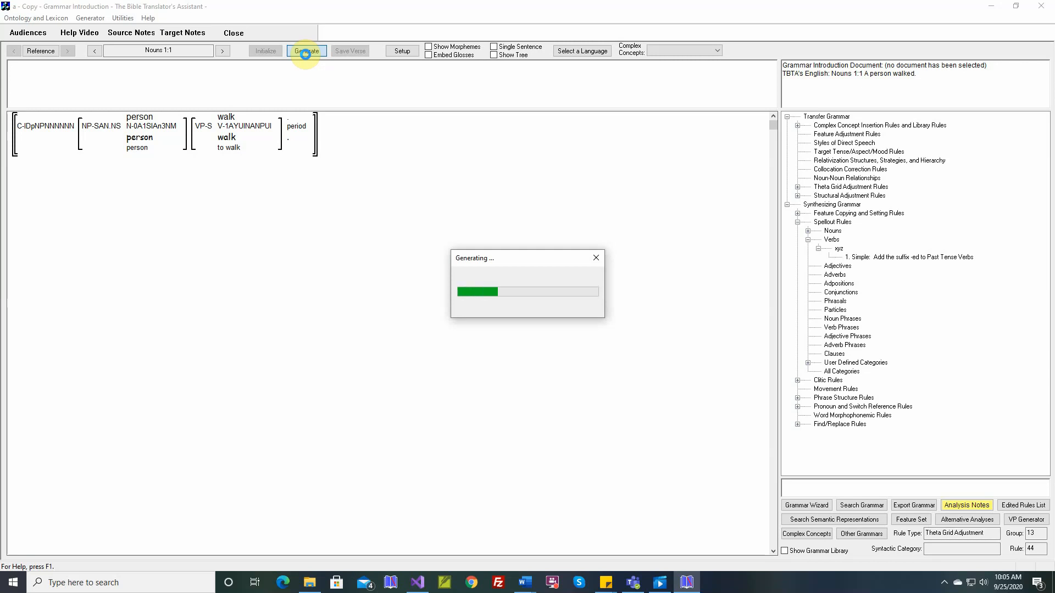
mouse_move(171, 128)
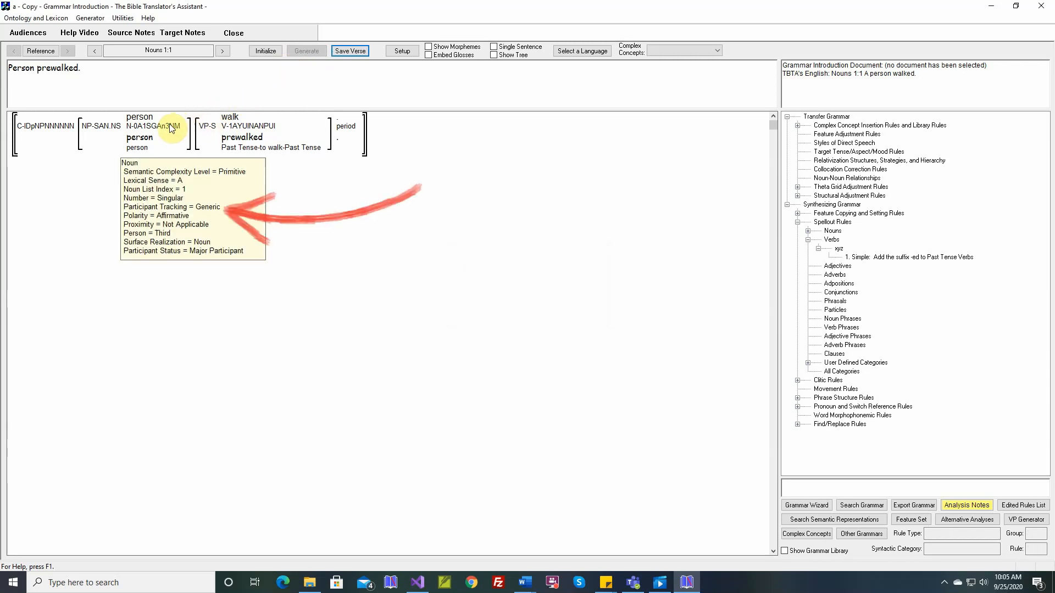
mouse_move(151, 142)
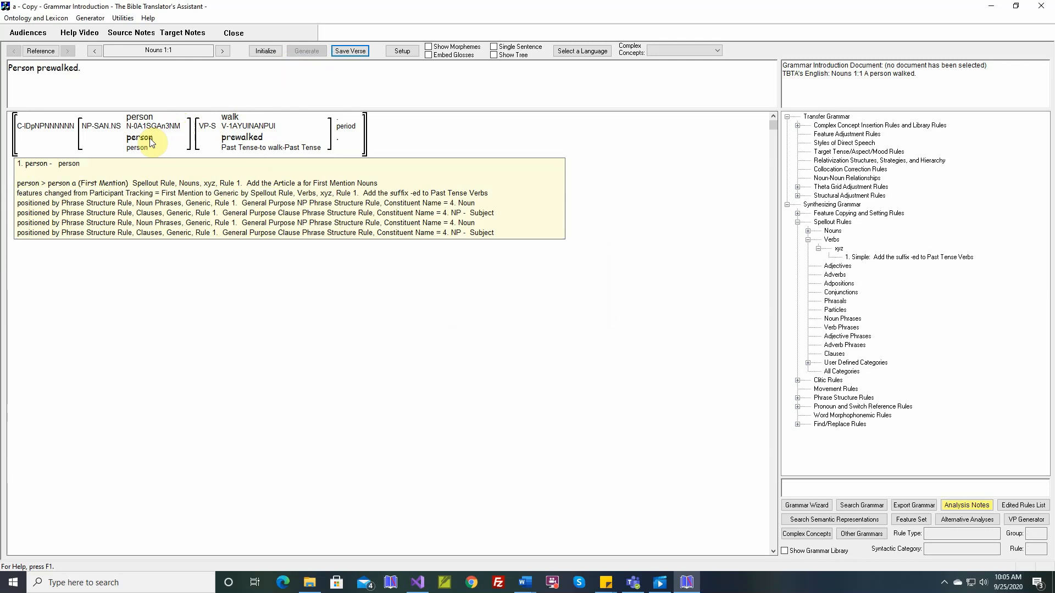
mouse_move(30, 140)
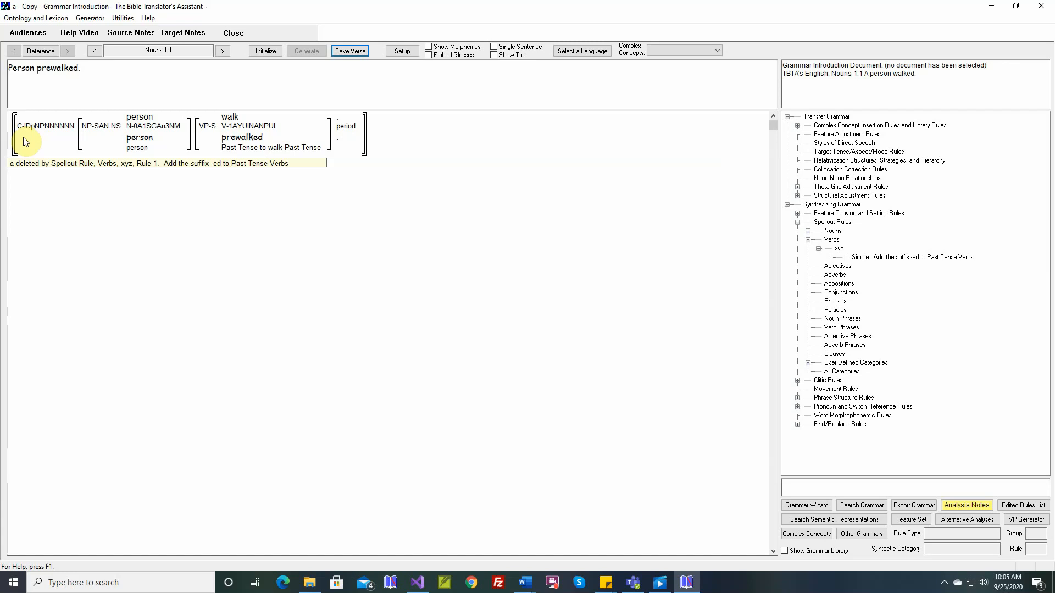
Reopen the past-tense verb rule and examine its feature condition and its structure's deletion tag and output features
double_click(897, 257)
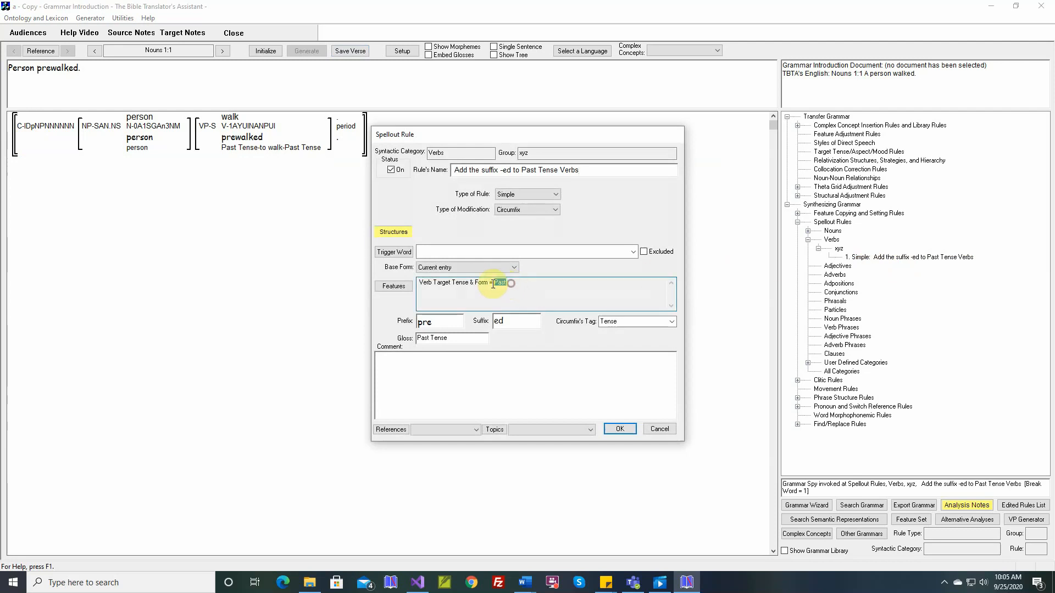
drag(512, 283, 418, 284)
click(437, 294)
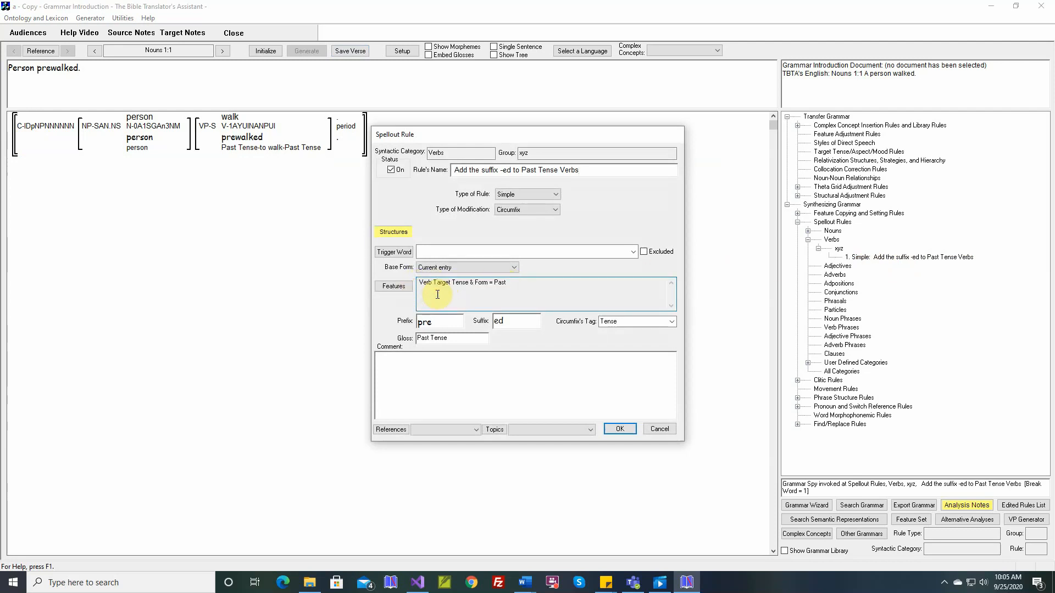
click(397, 234)
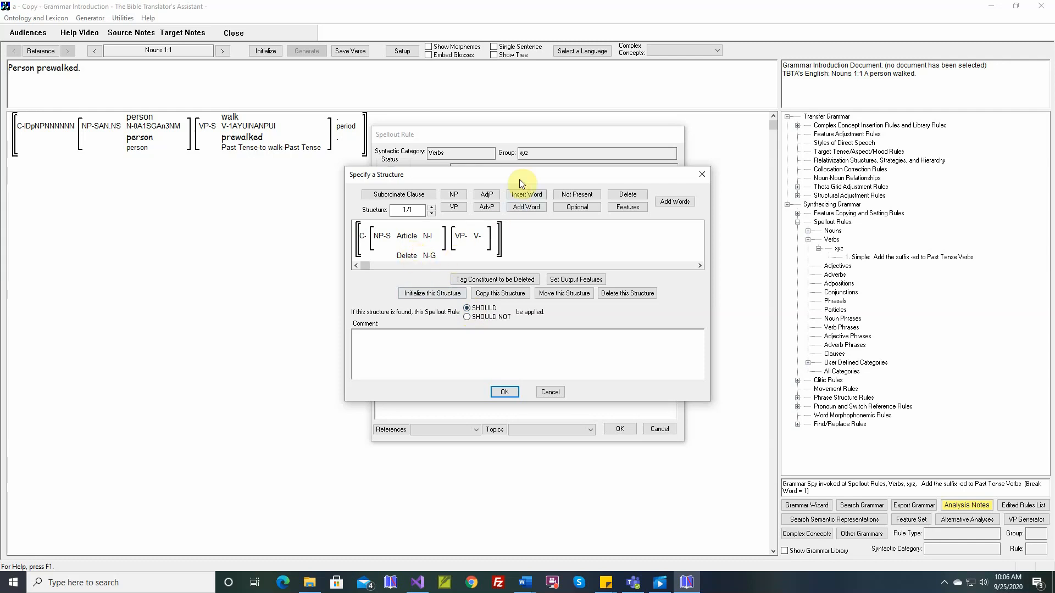
drag(522, 177, 530, 243)
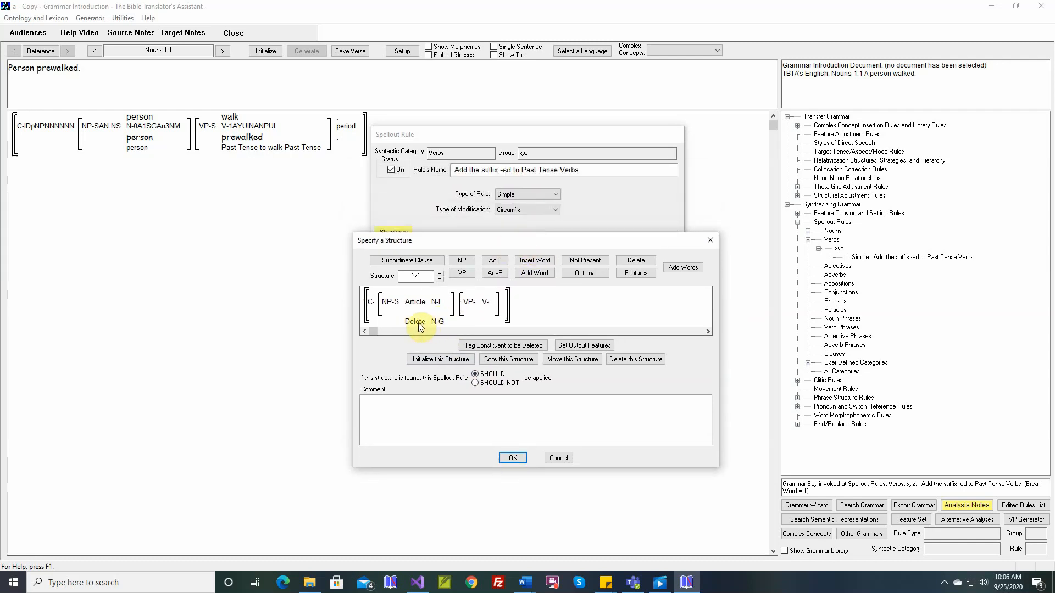
mouse_move(438, 326)
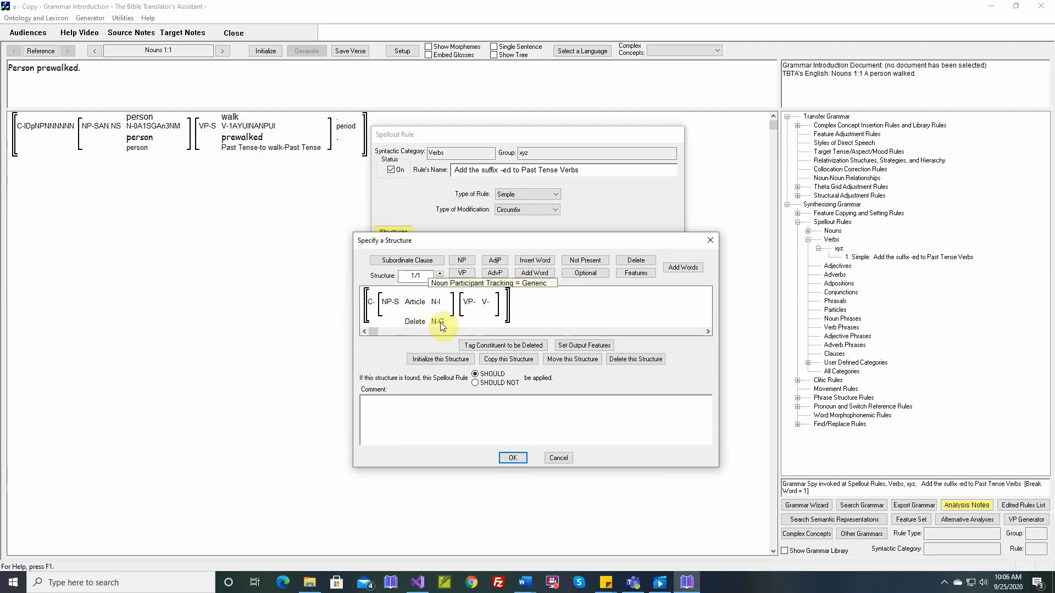
click(558, 457)
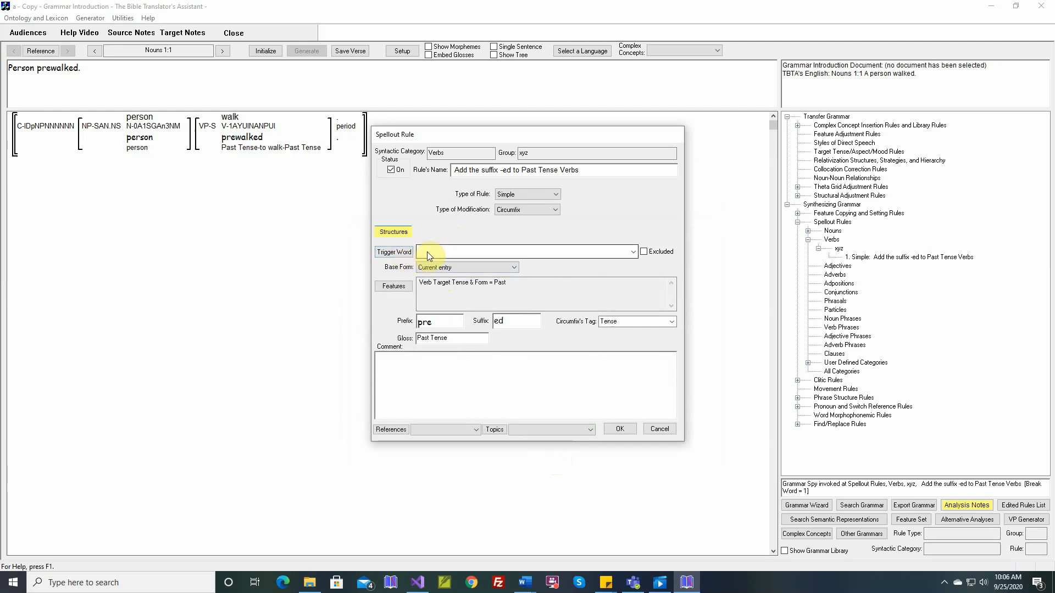
Add "walk - to walk" as the trigger word of the past-tense verb rule
click(404, 253)
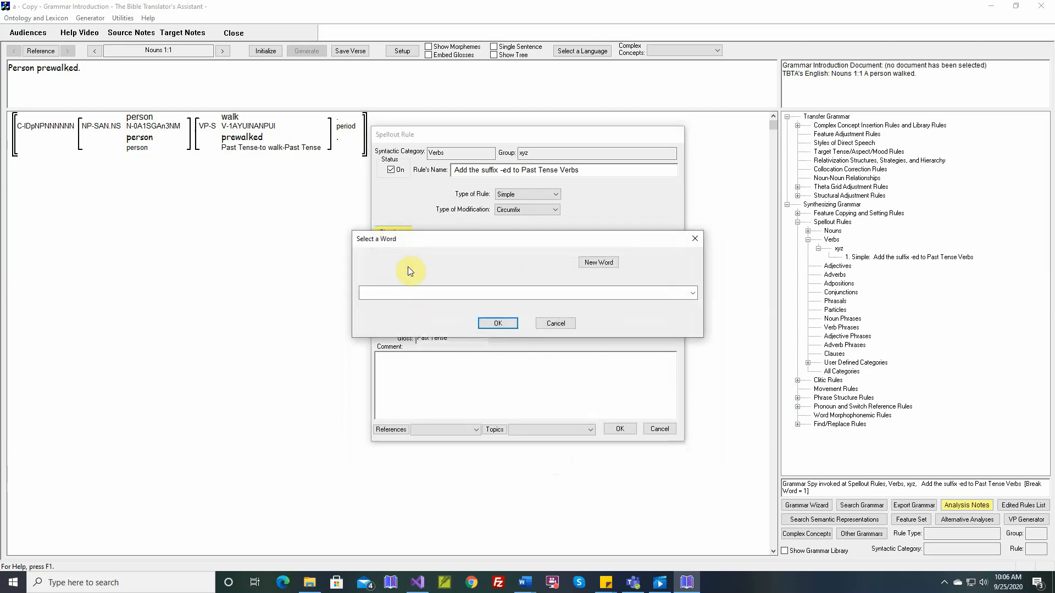
click(419, 291)
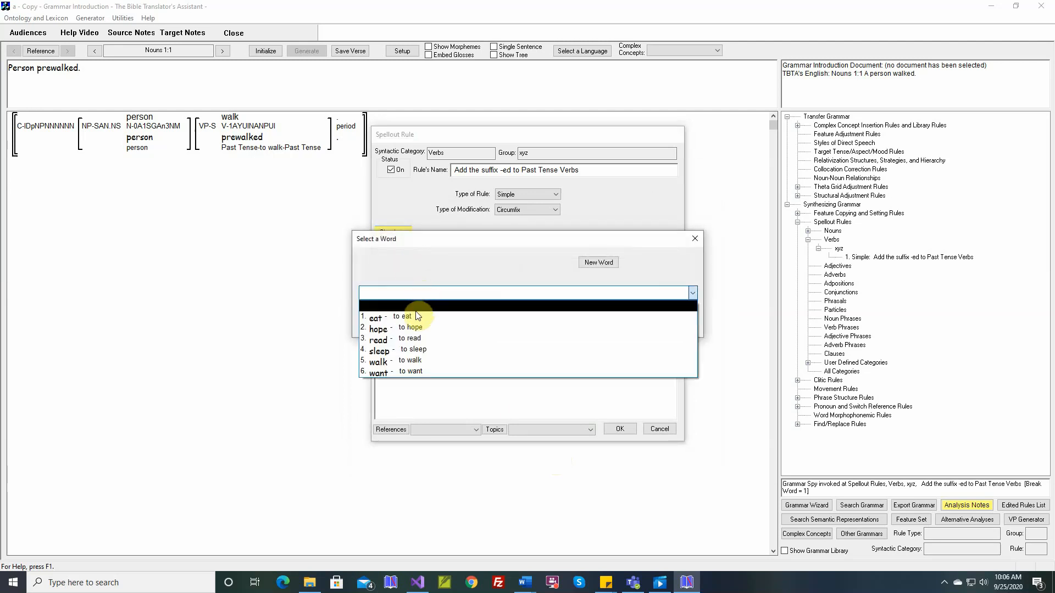
click(414, 363)
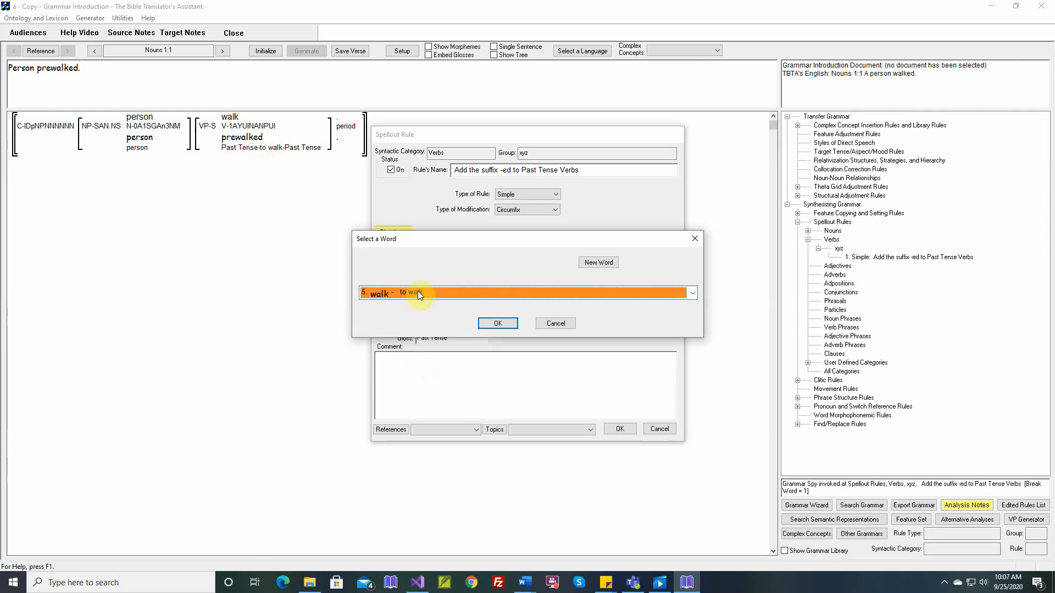
click(496, 323)
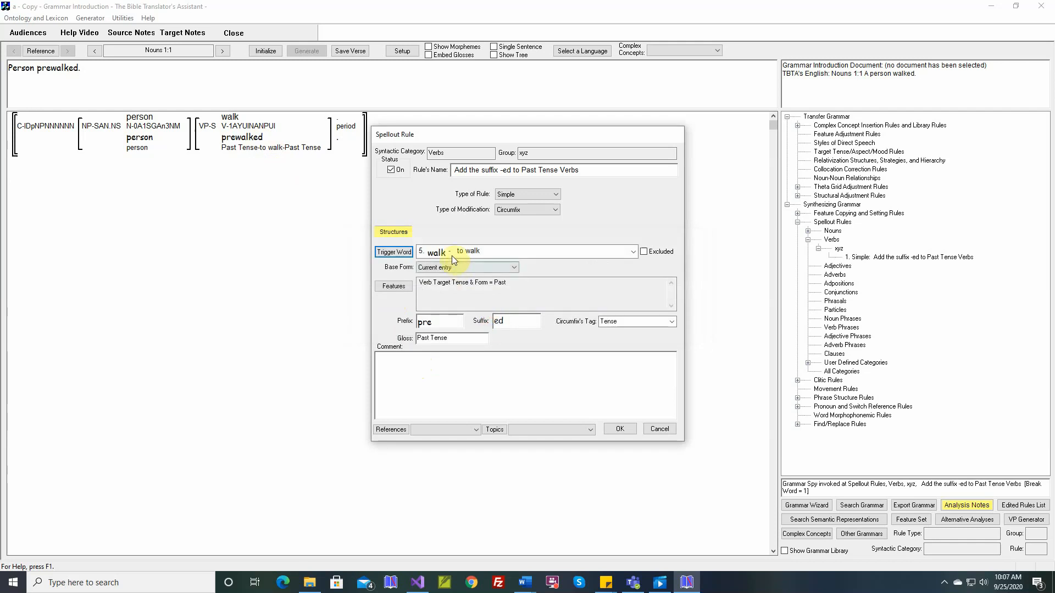
Confirm the rule's structure, save the rule, and regenerate Nouns 1:1 to test the trigger word on the verb
click(398, 232)
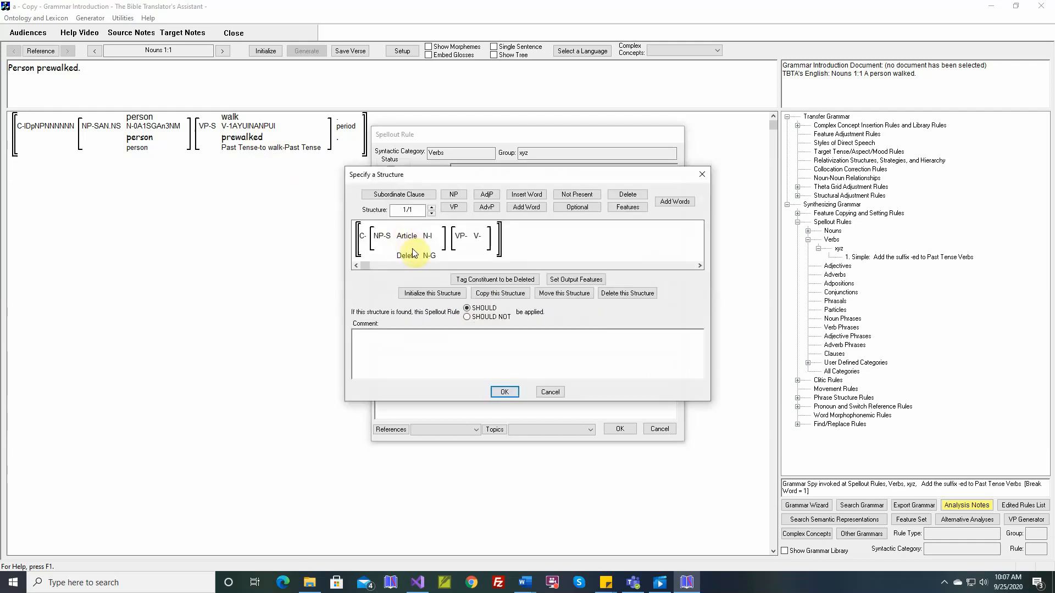
click(506, 392)
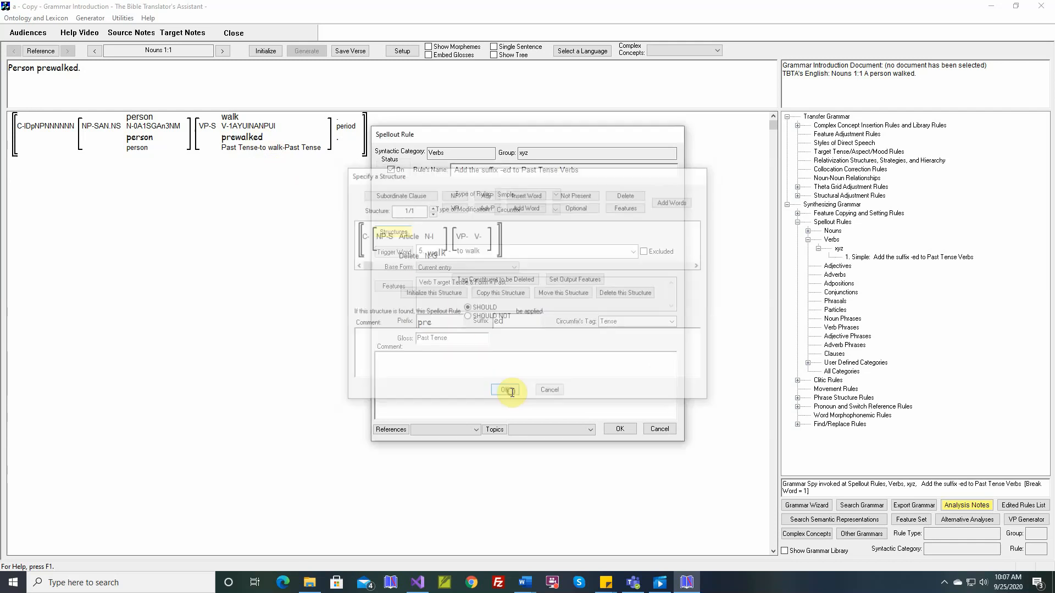
click(620, 431)
click(275, 51)
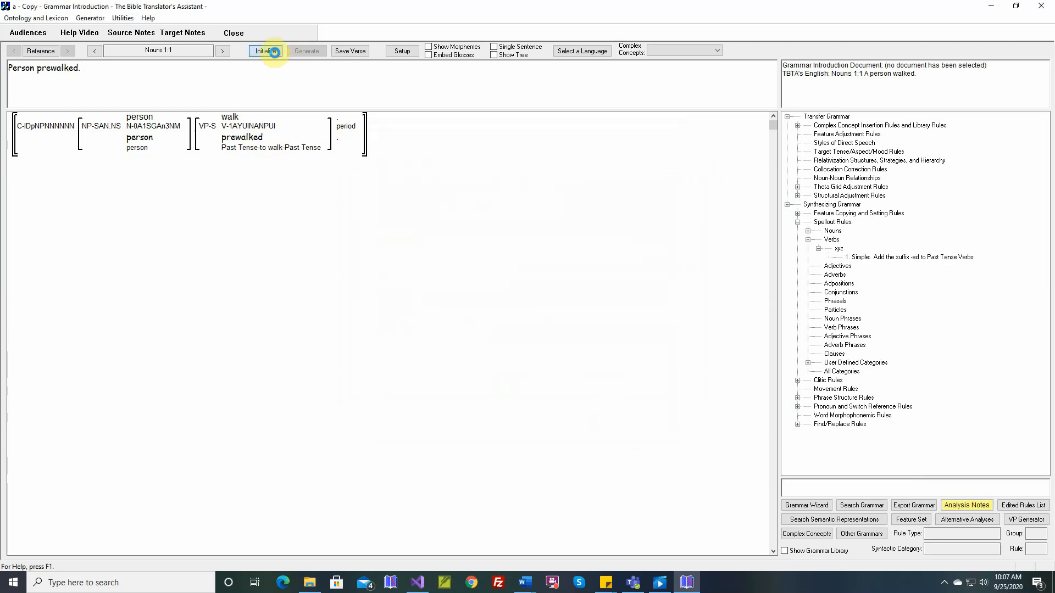
click(306, 52)
mouse_move(247, 144)
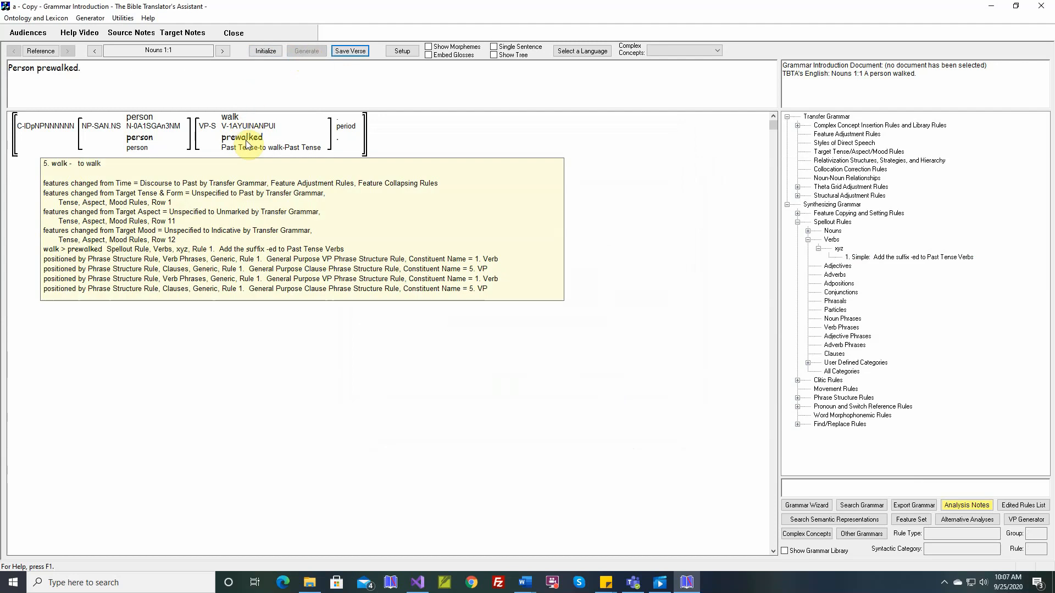
Mark the trigger word "walk" as Excluded in the past-tense verb rule, save it, and regenerate Nouns 1:1
double_click(850, 257)
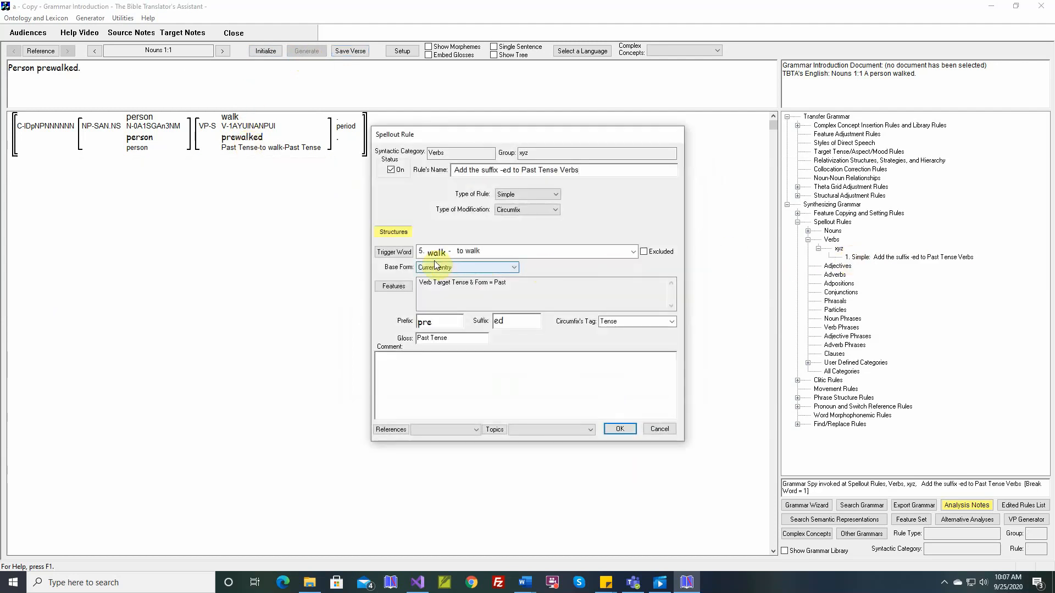
click(440, 254)
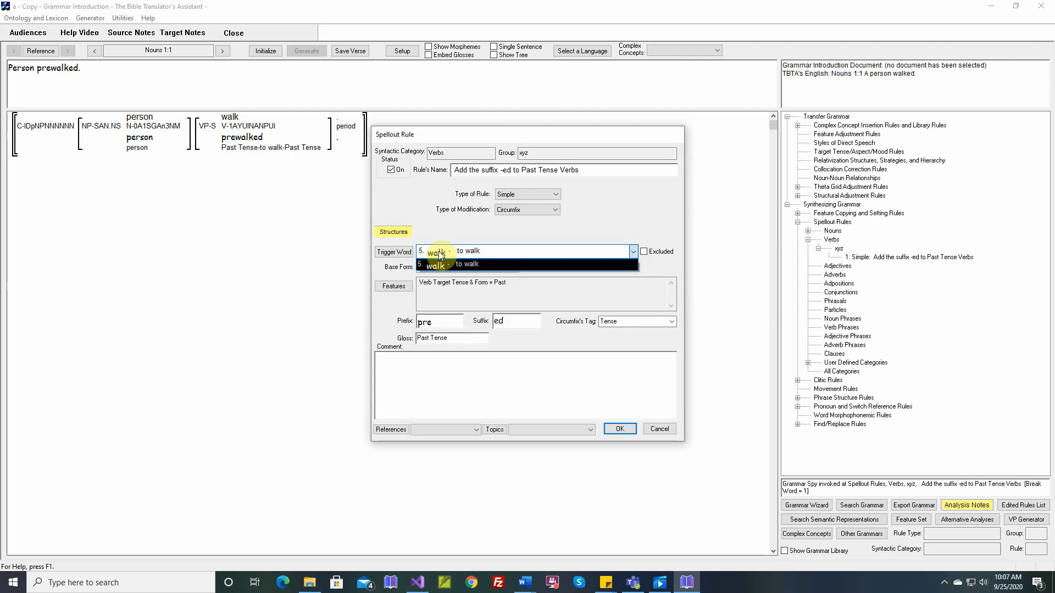
click(438, 252)
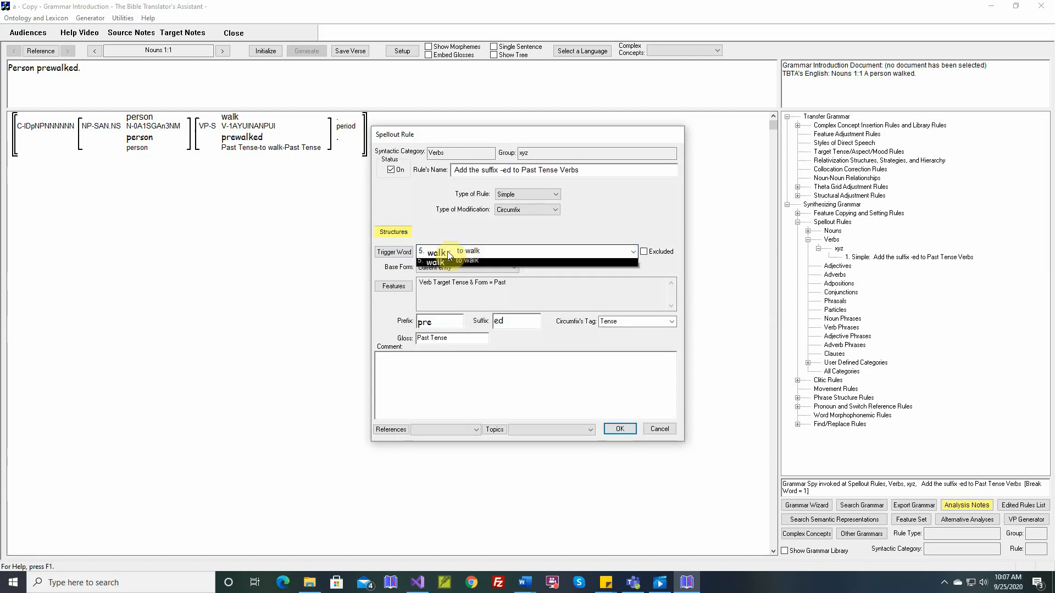
click(644, 252)
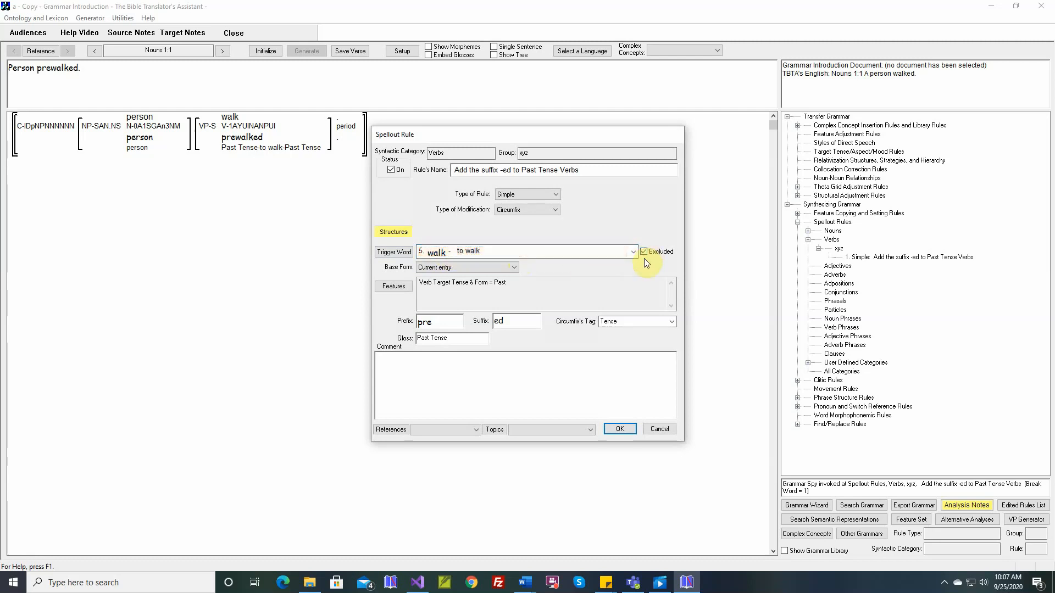
click(620, 429)
click(265, 52)
click(306, 53)
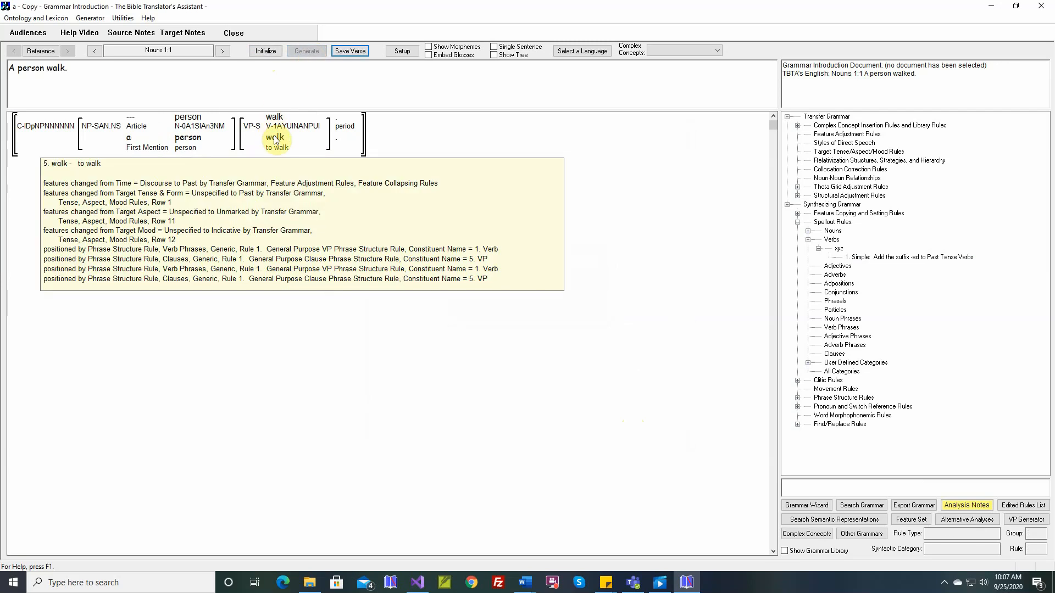
Reopen the past-tense verb rule and remove "walk" from its trigger words by selecting that word again
double_click(857, 257)
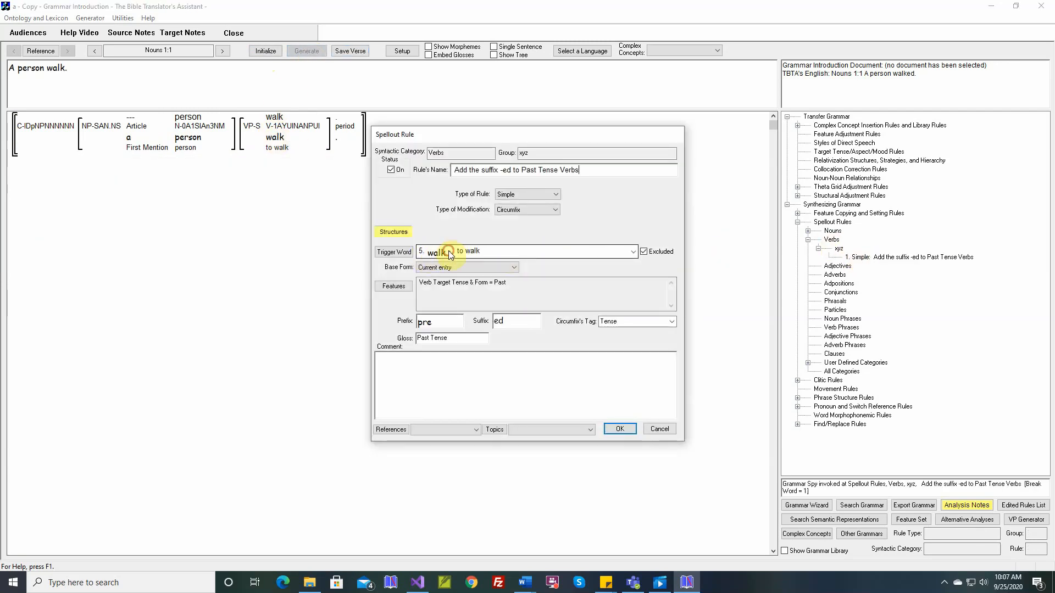
click(551, 253)
click(577, 265)
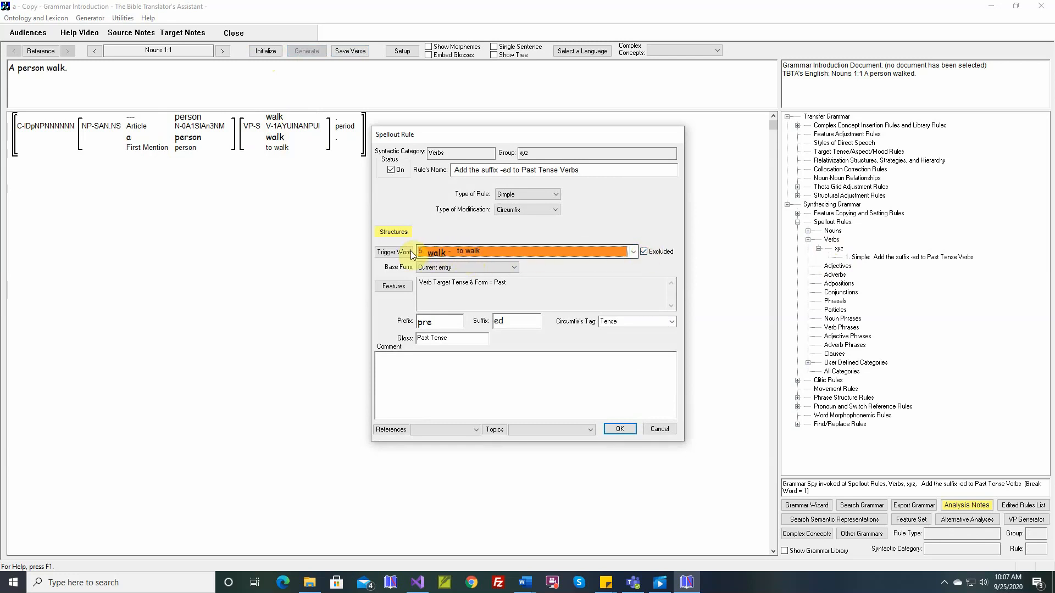
click(437, 250)
click(436, 249)
click(394, 251)
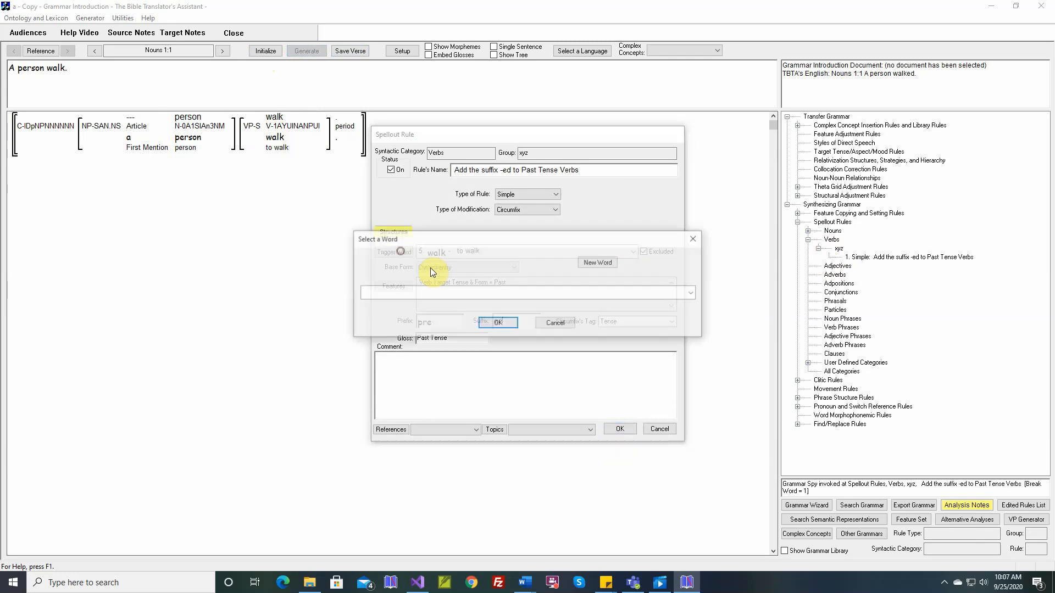
click(446, 293)
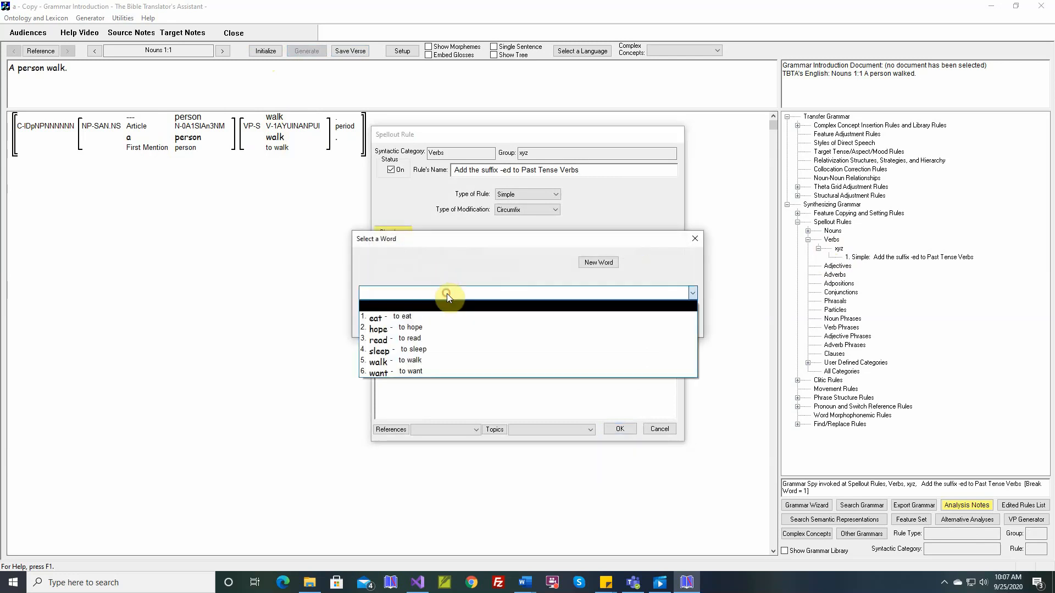
click(442, 358)
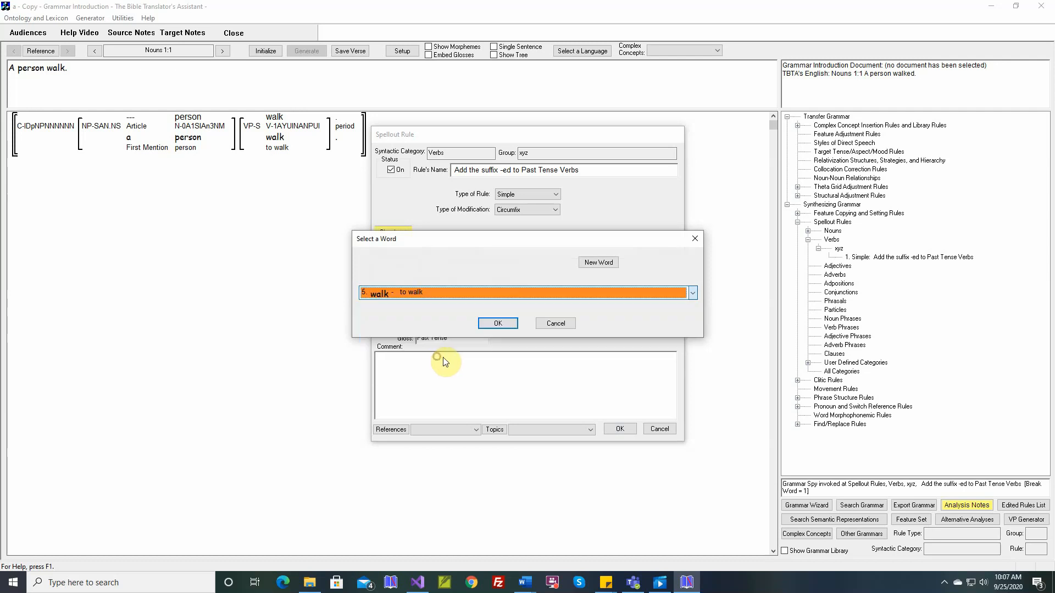
click(498, 323)
click(476, 250)
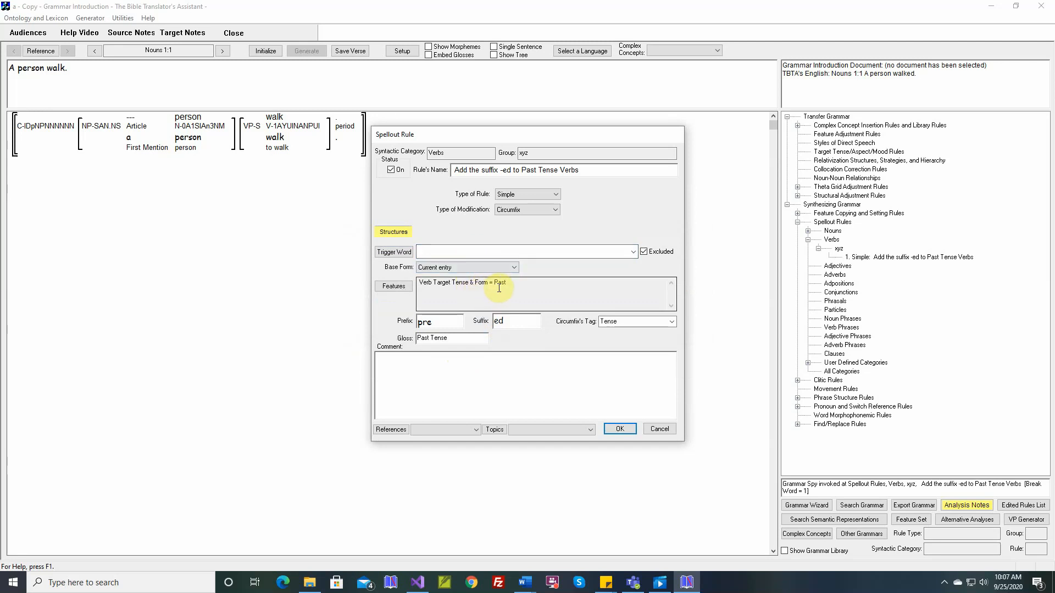
Review the available spellout rule types and the structure attached to the past-tense verb rule
click(530, 194)
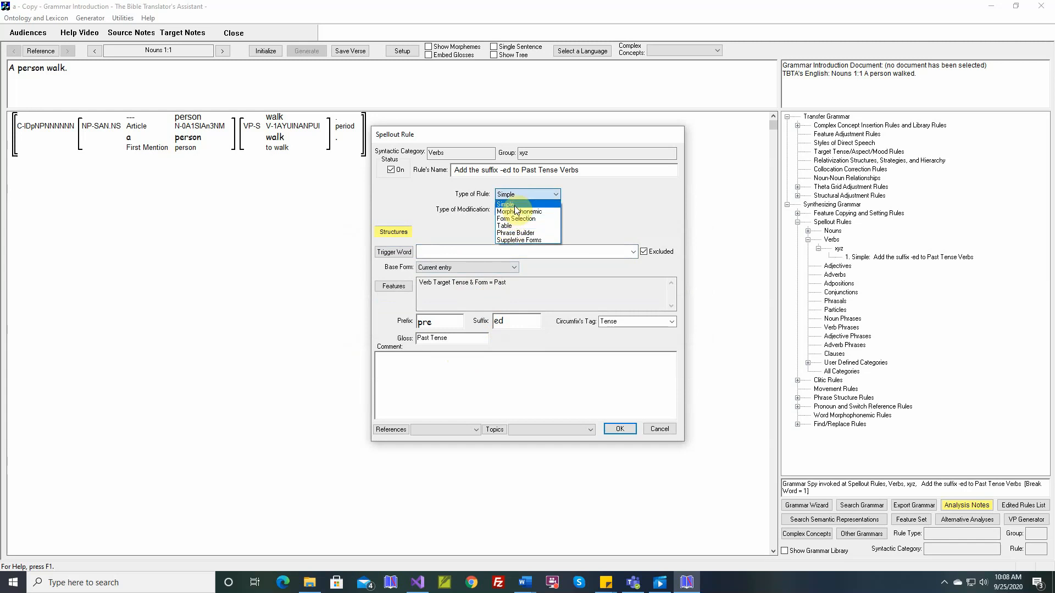
click(516, 205)
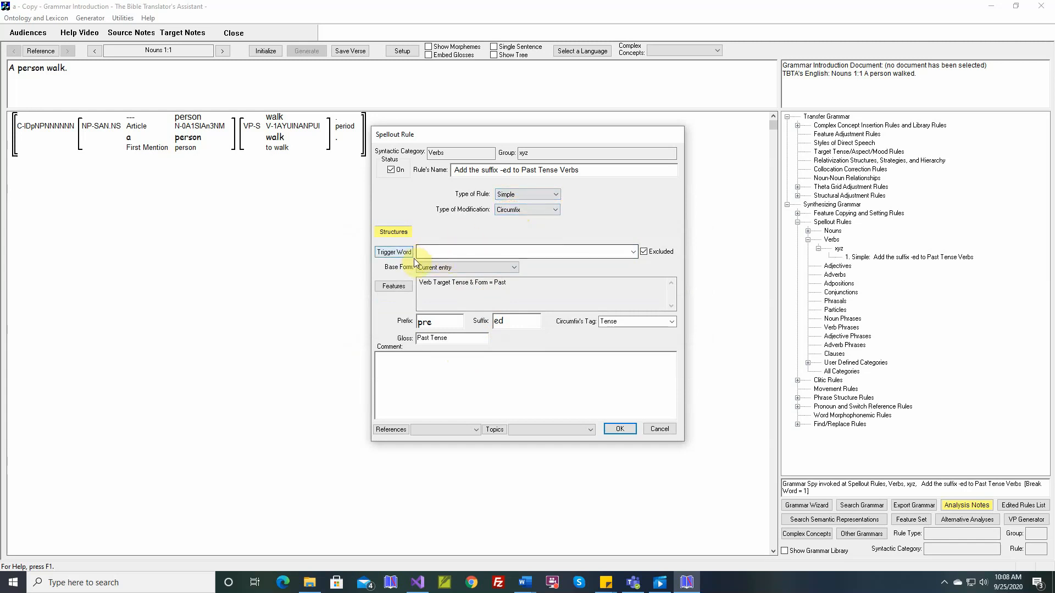
click(400, 233)
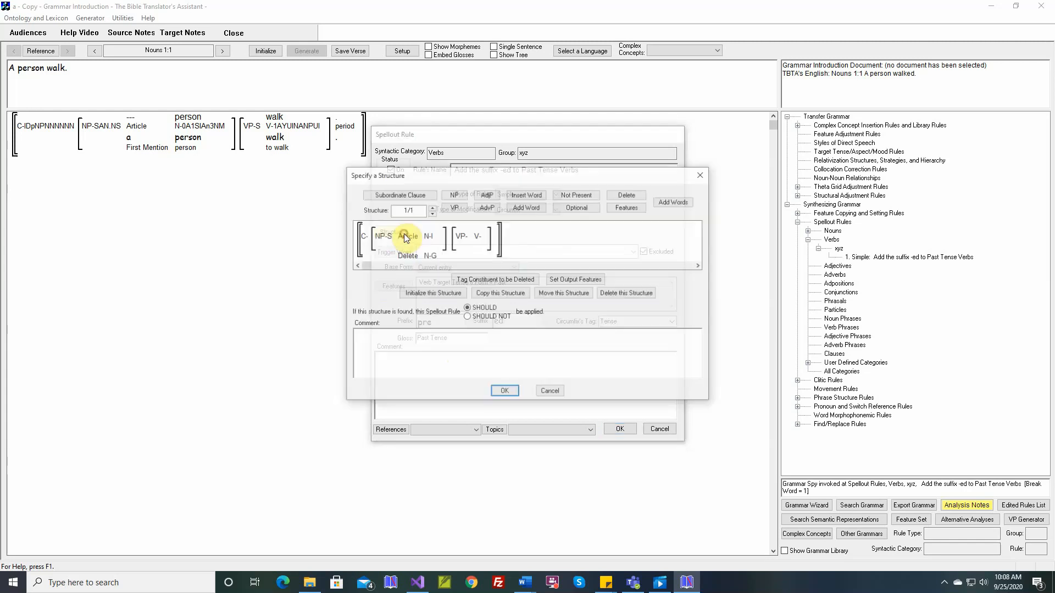
click(550, 392)
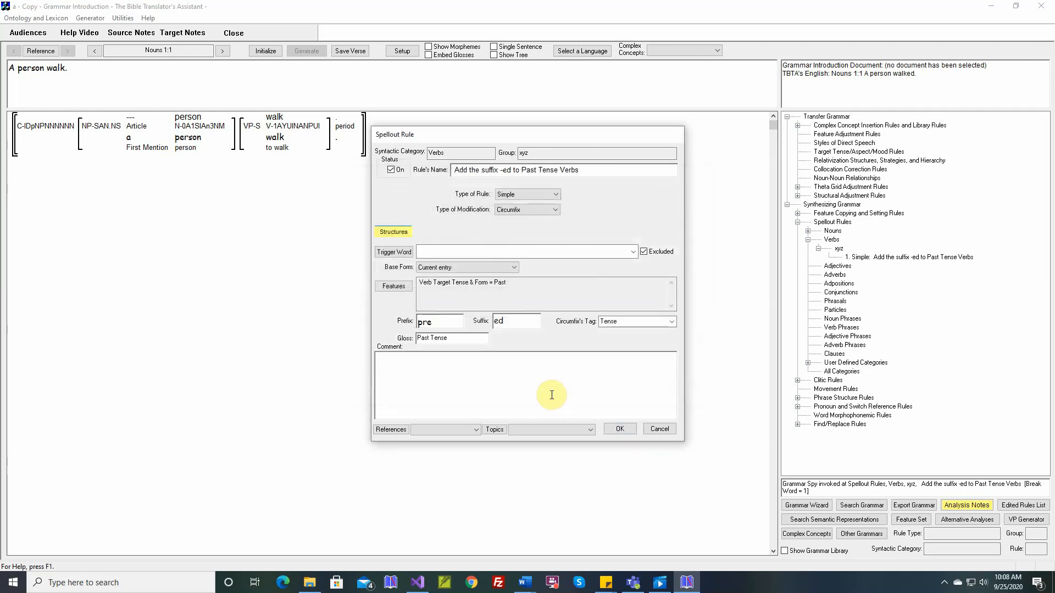